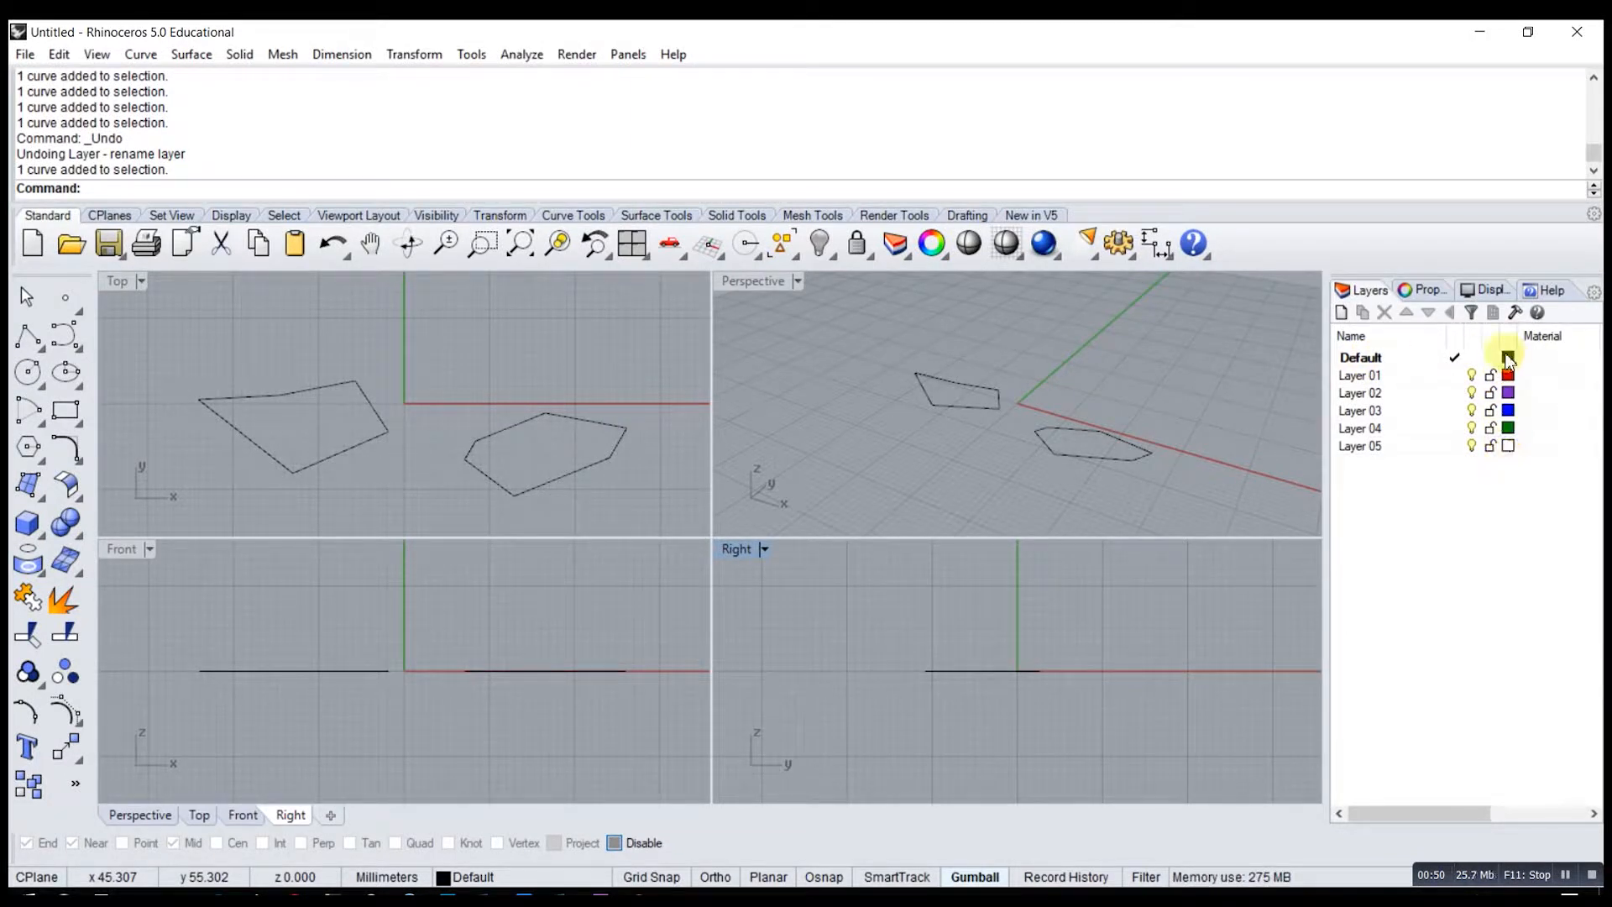
- Change the Default layer's color to cyan and undo the color change
click(531, 419)
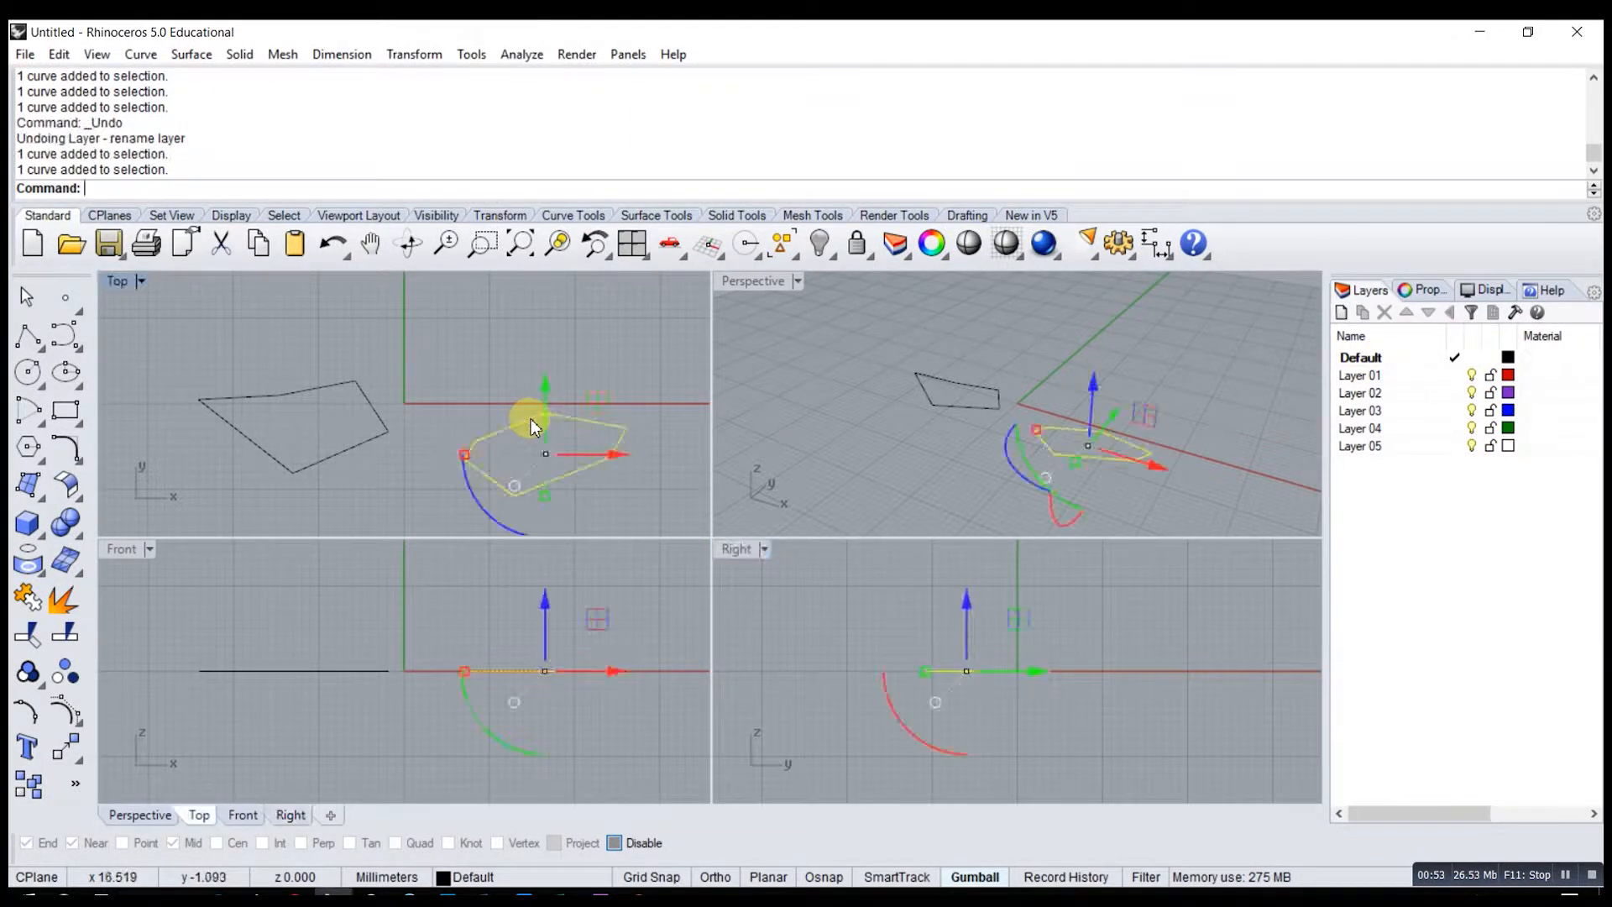
click(565, 380)
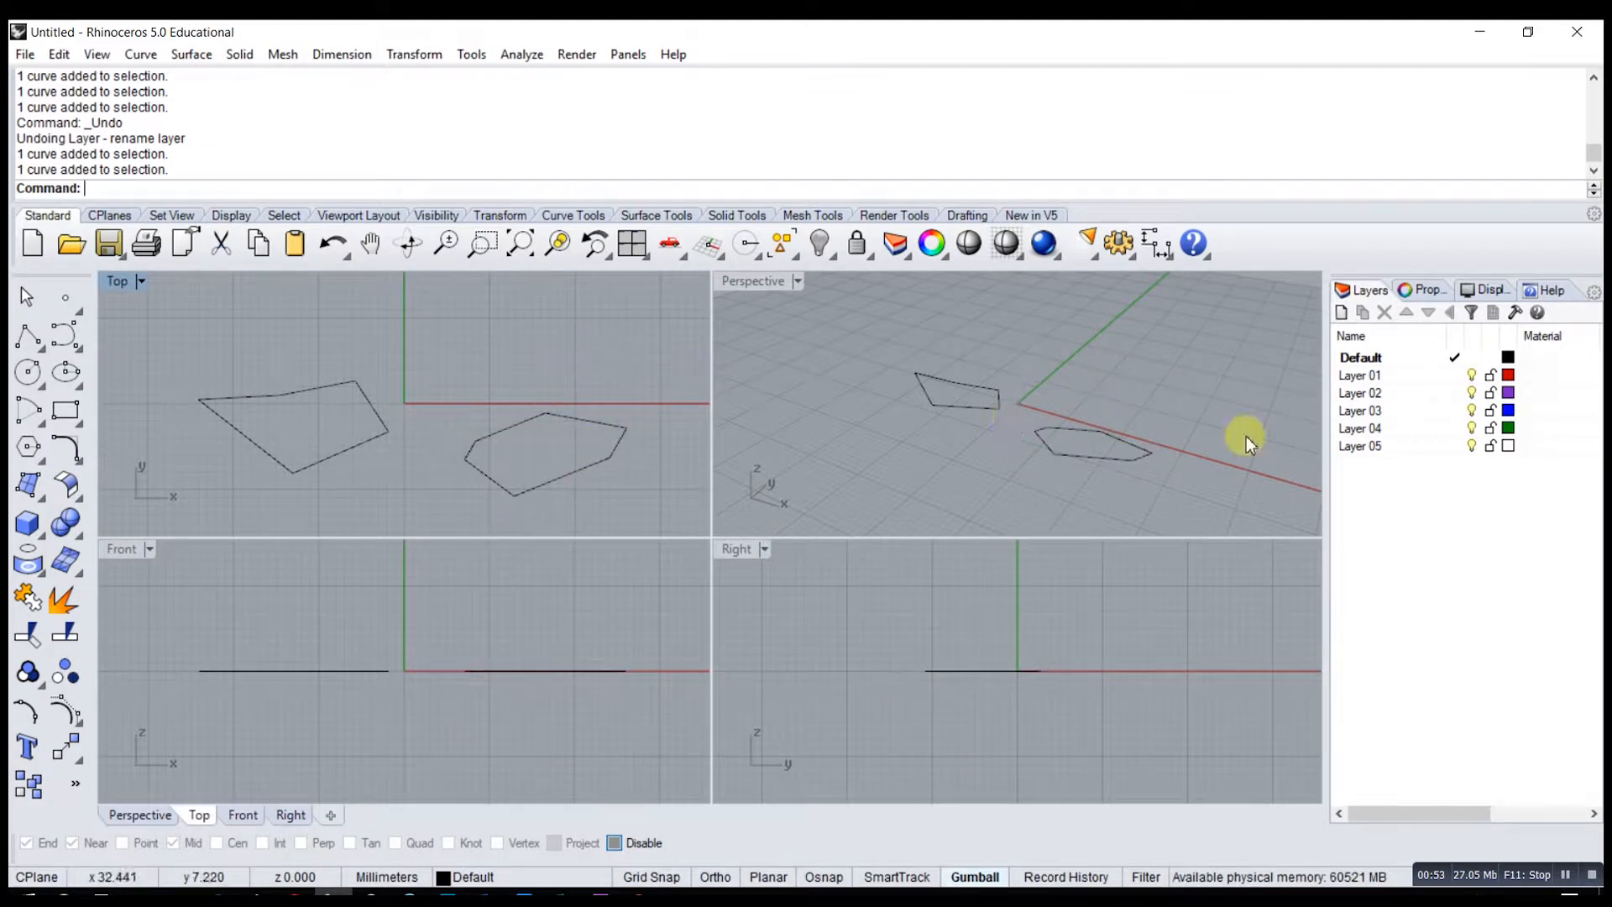
click(1507, 360)
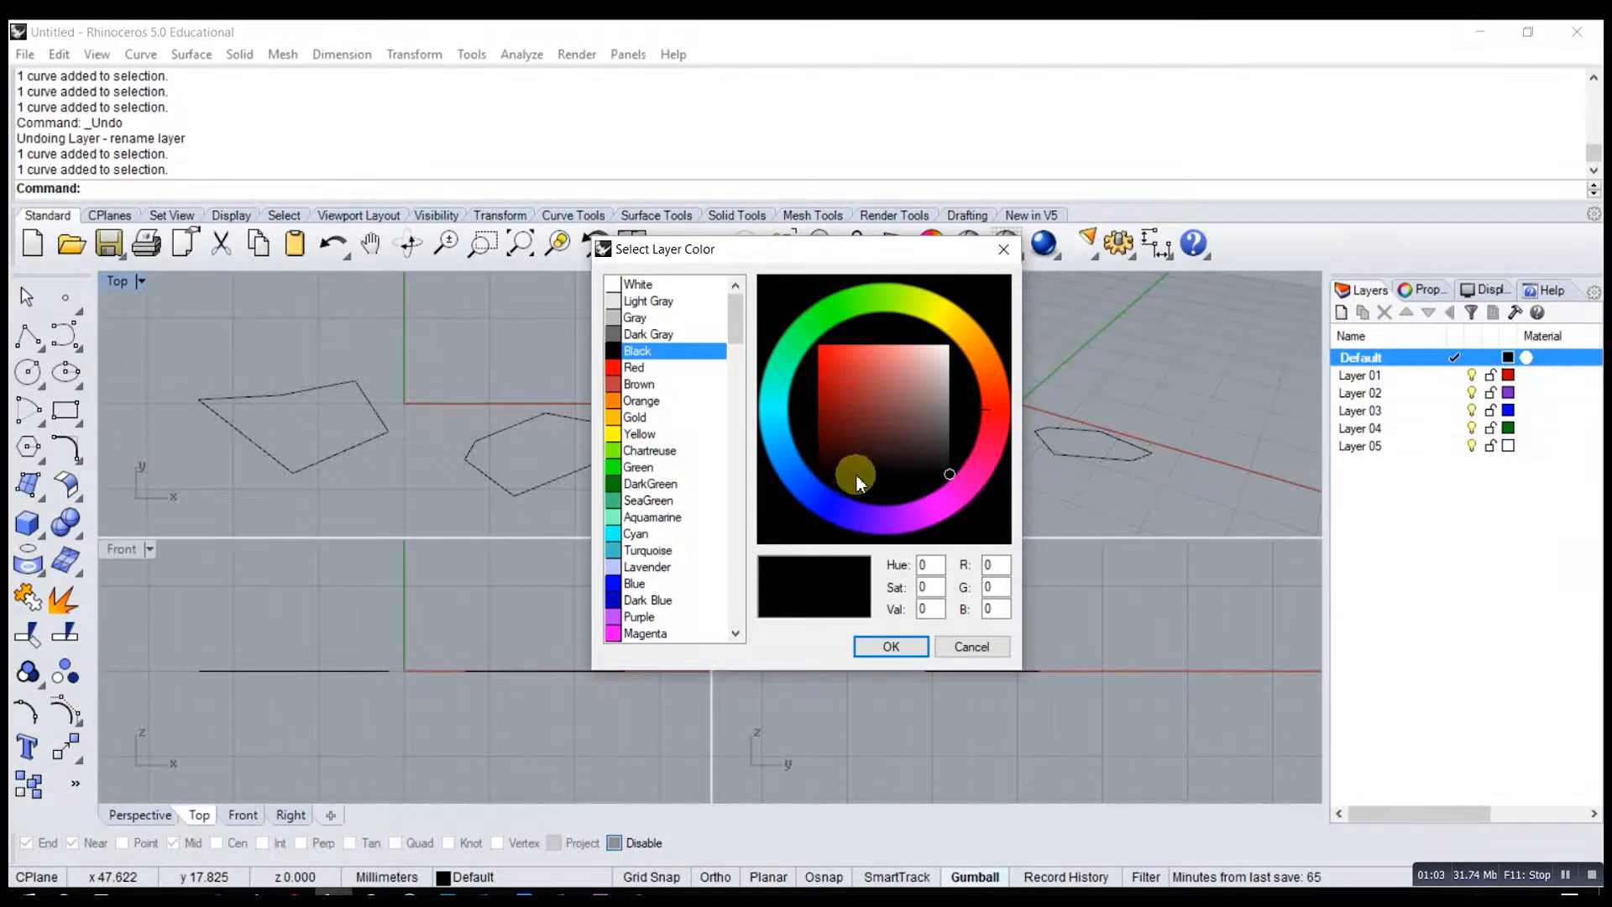
click(776, 411)
click(848, 366)
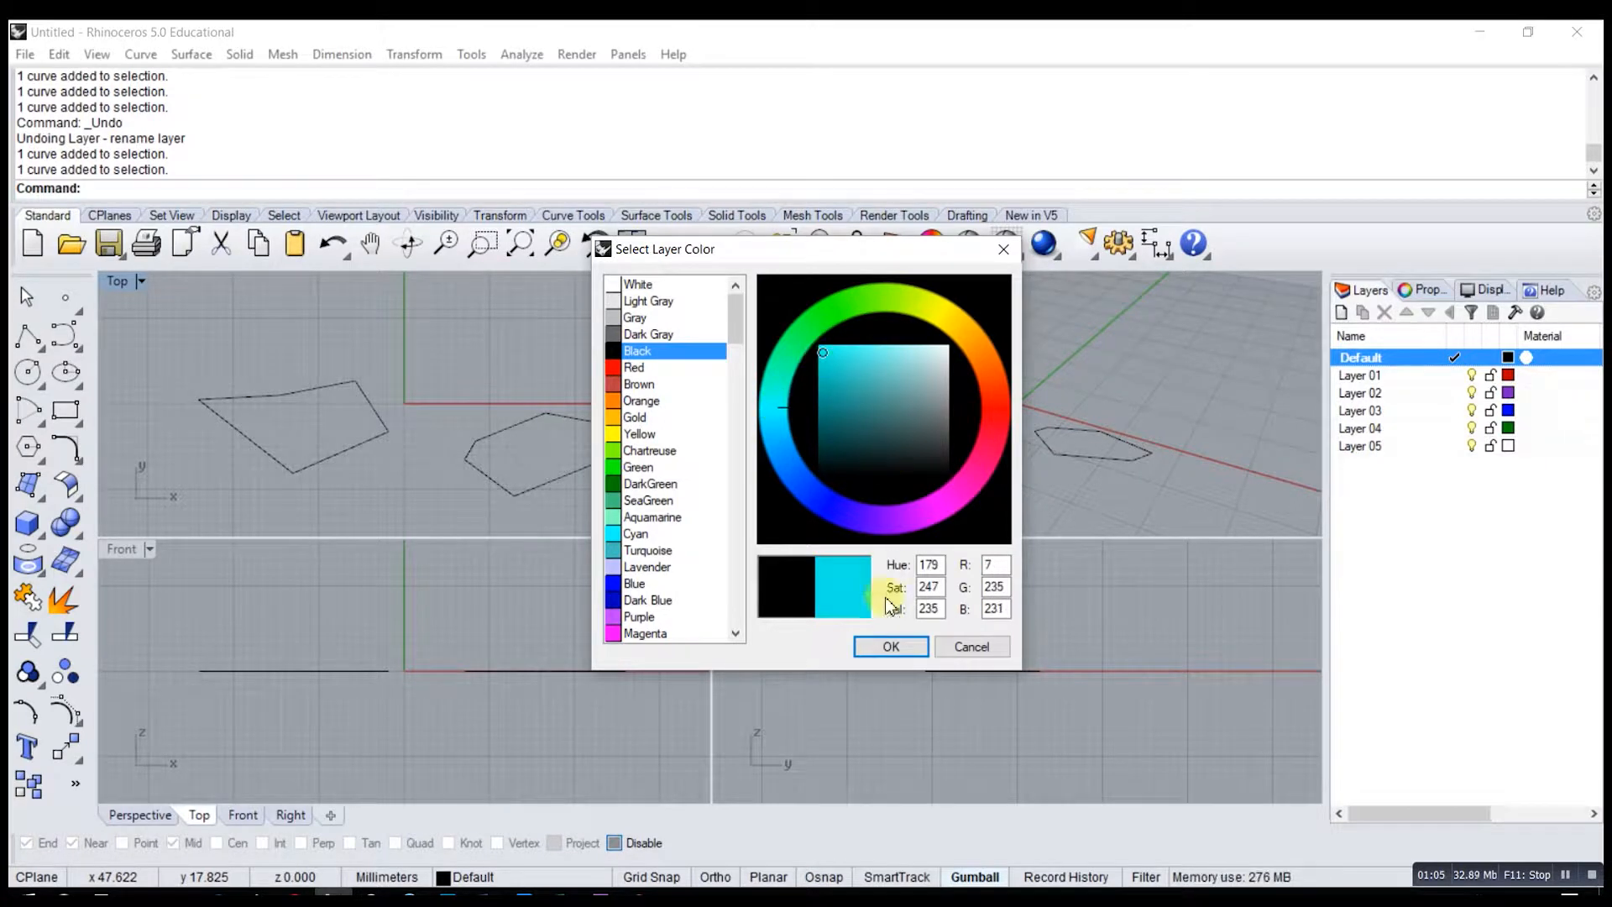
click(890, 647)
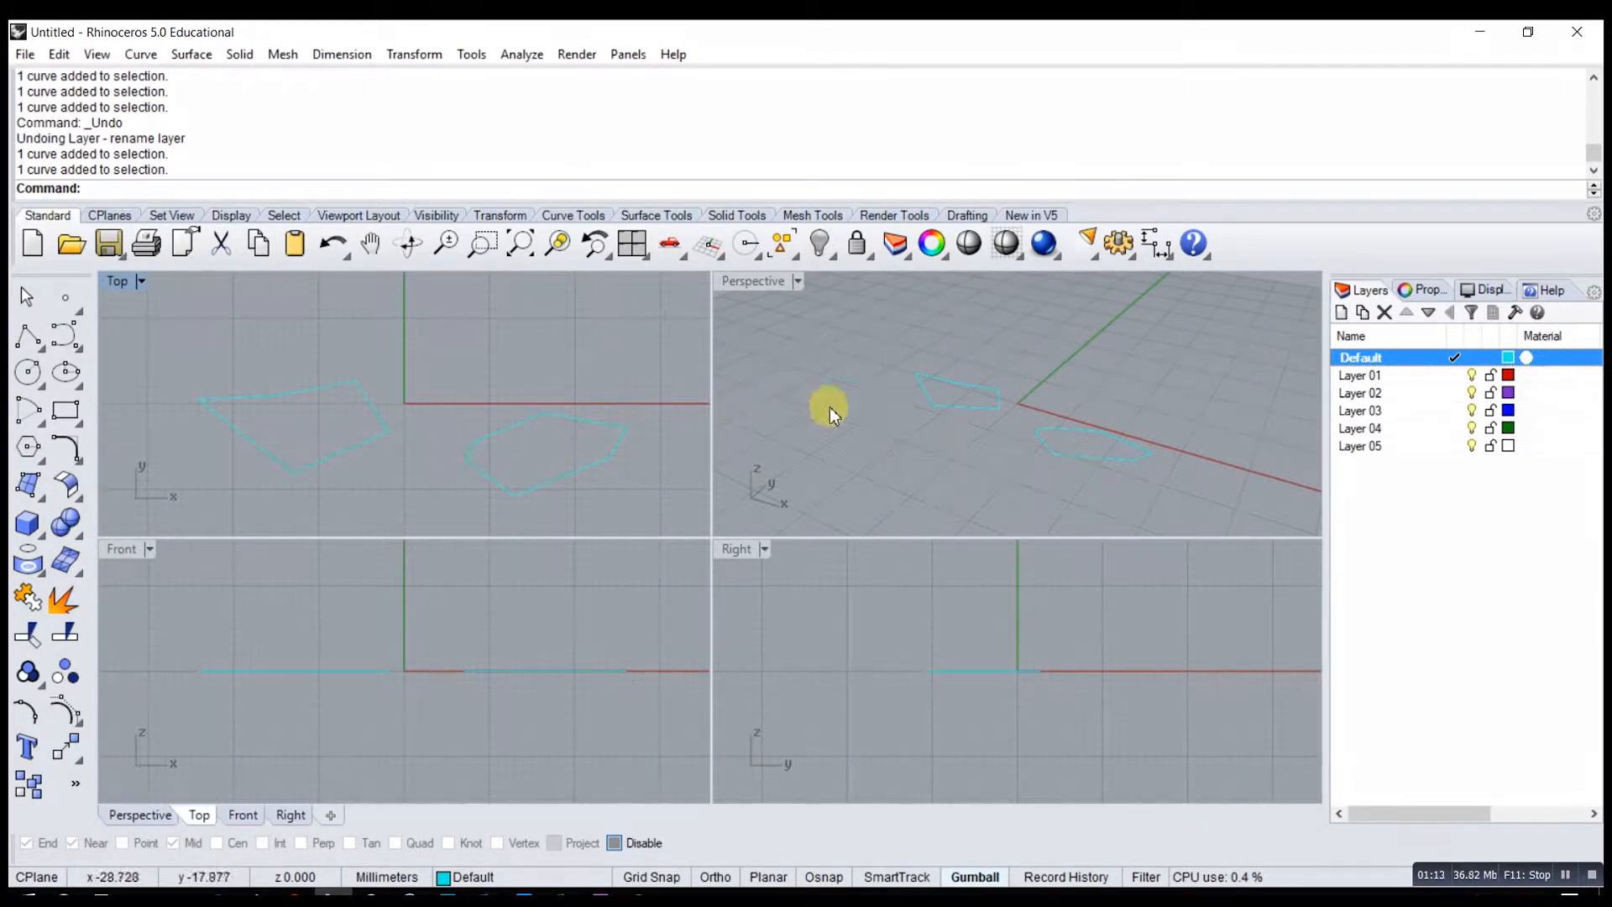
key(ctrl+z)
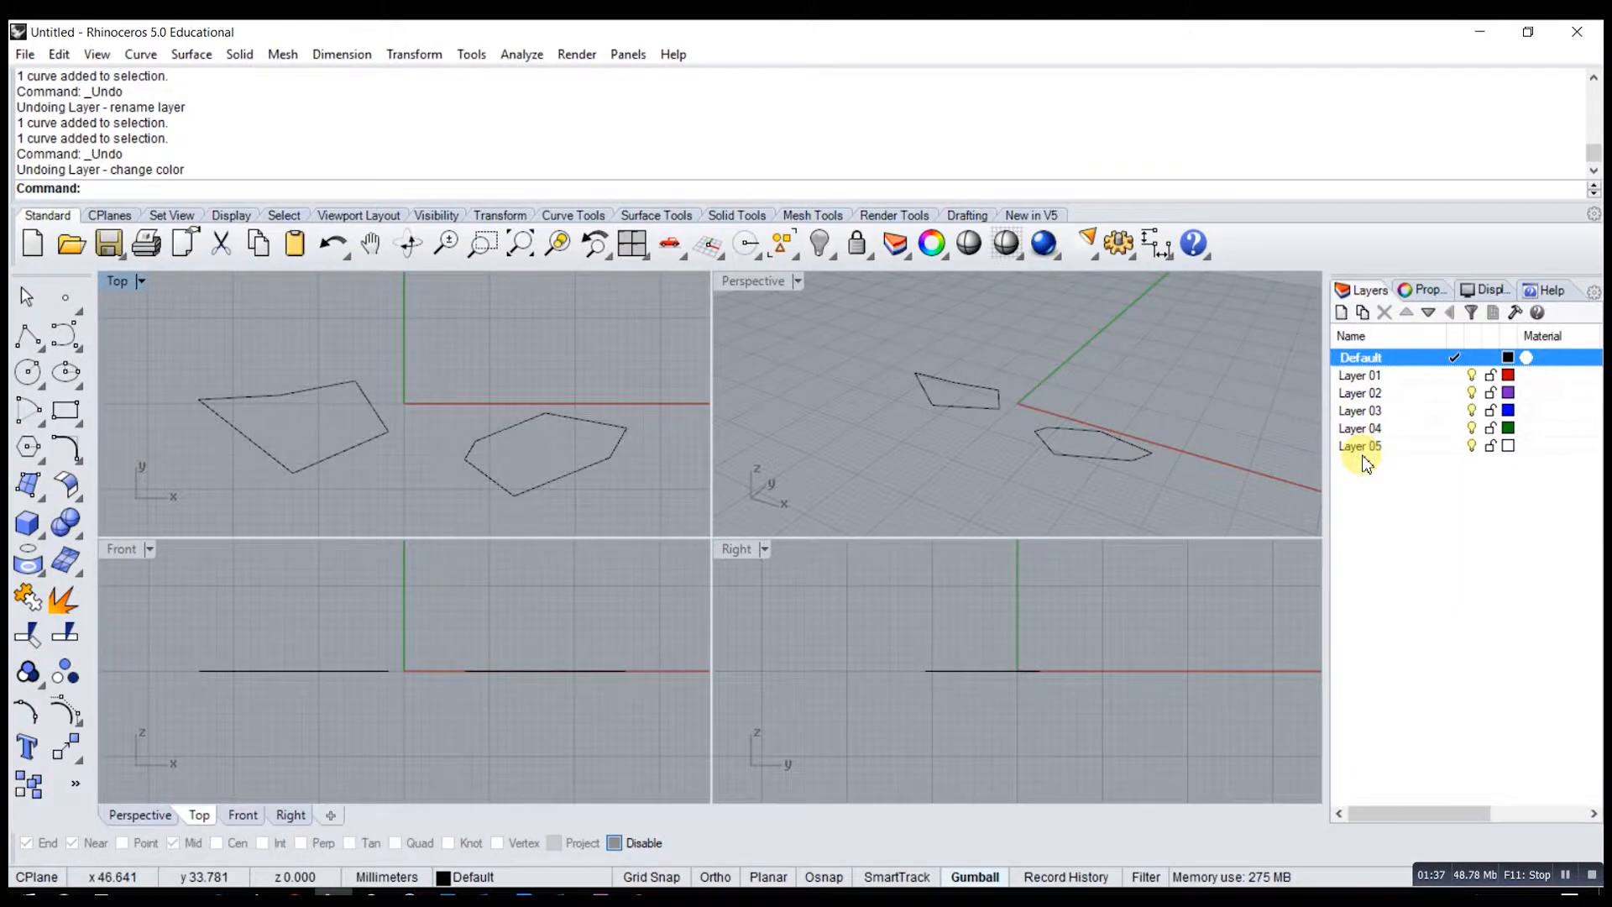
- Add a new layer beneath Default and delete it again
click(1342, 316)
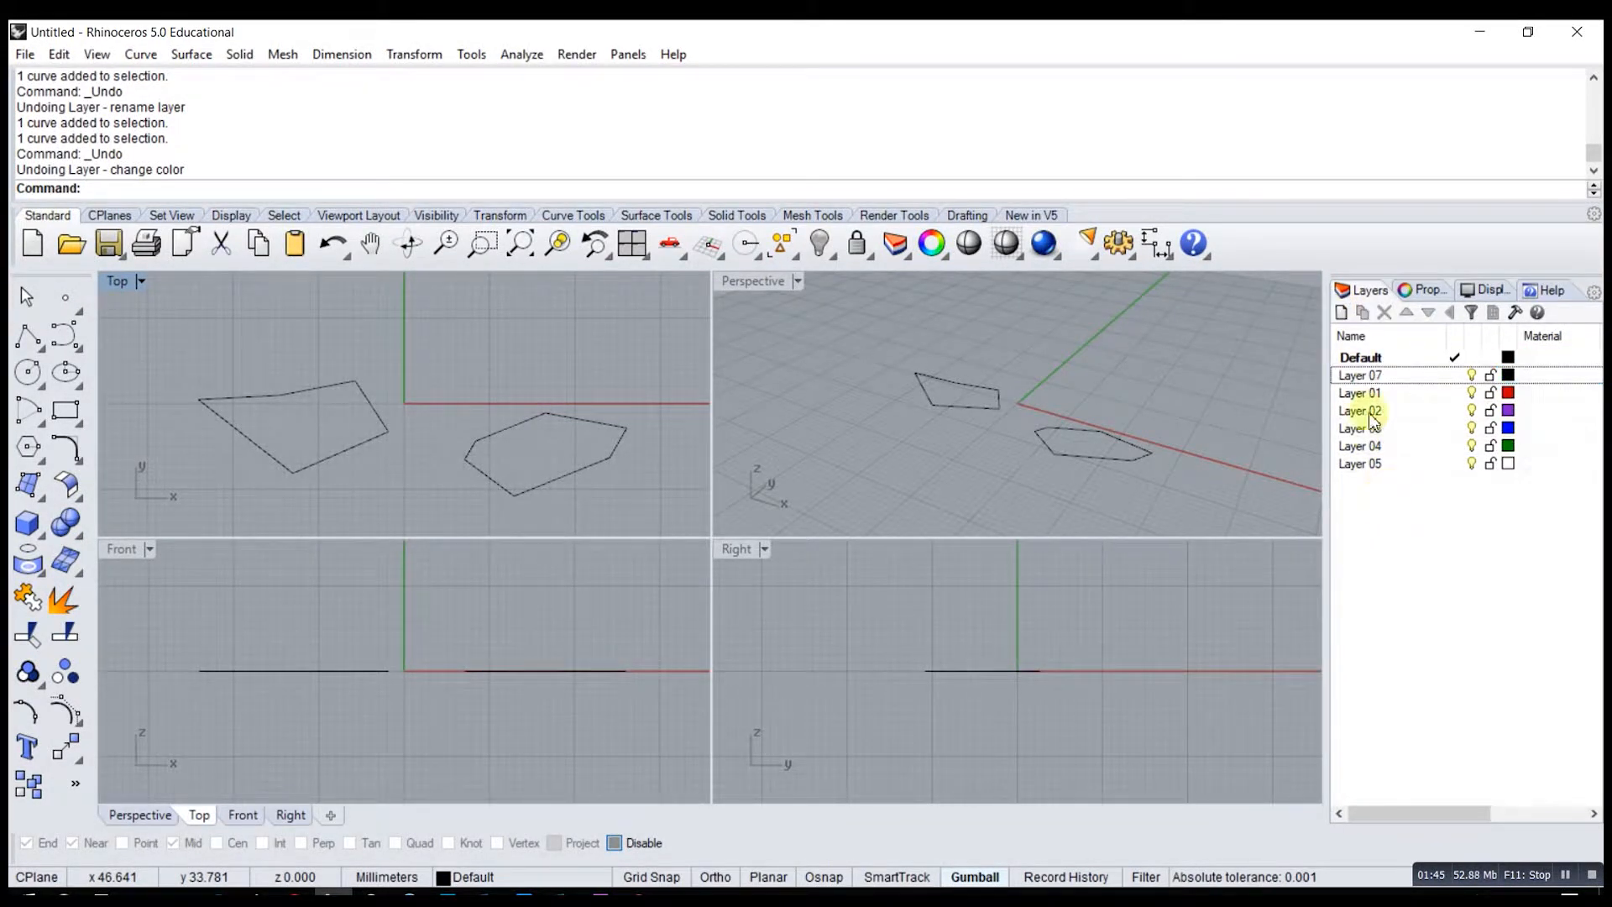
click(1364, 375)
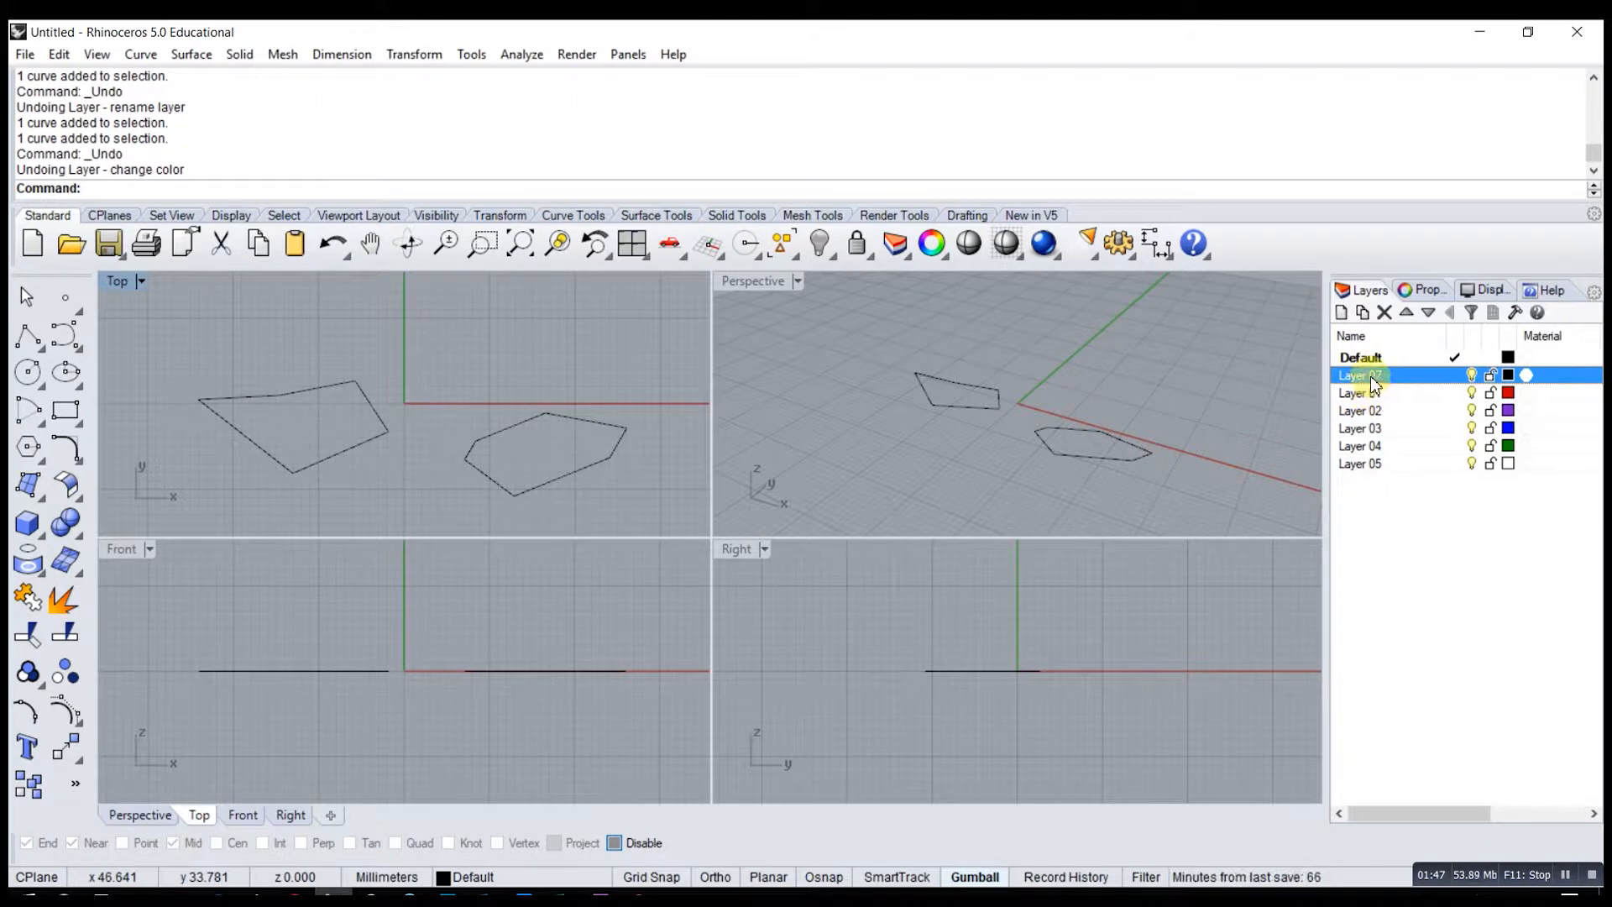
click(1382, 315)
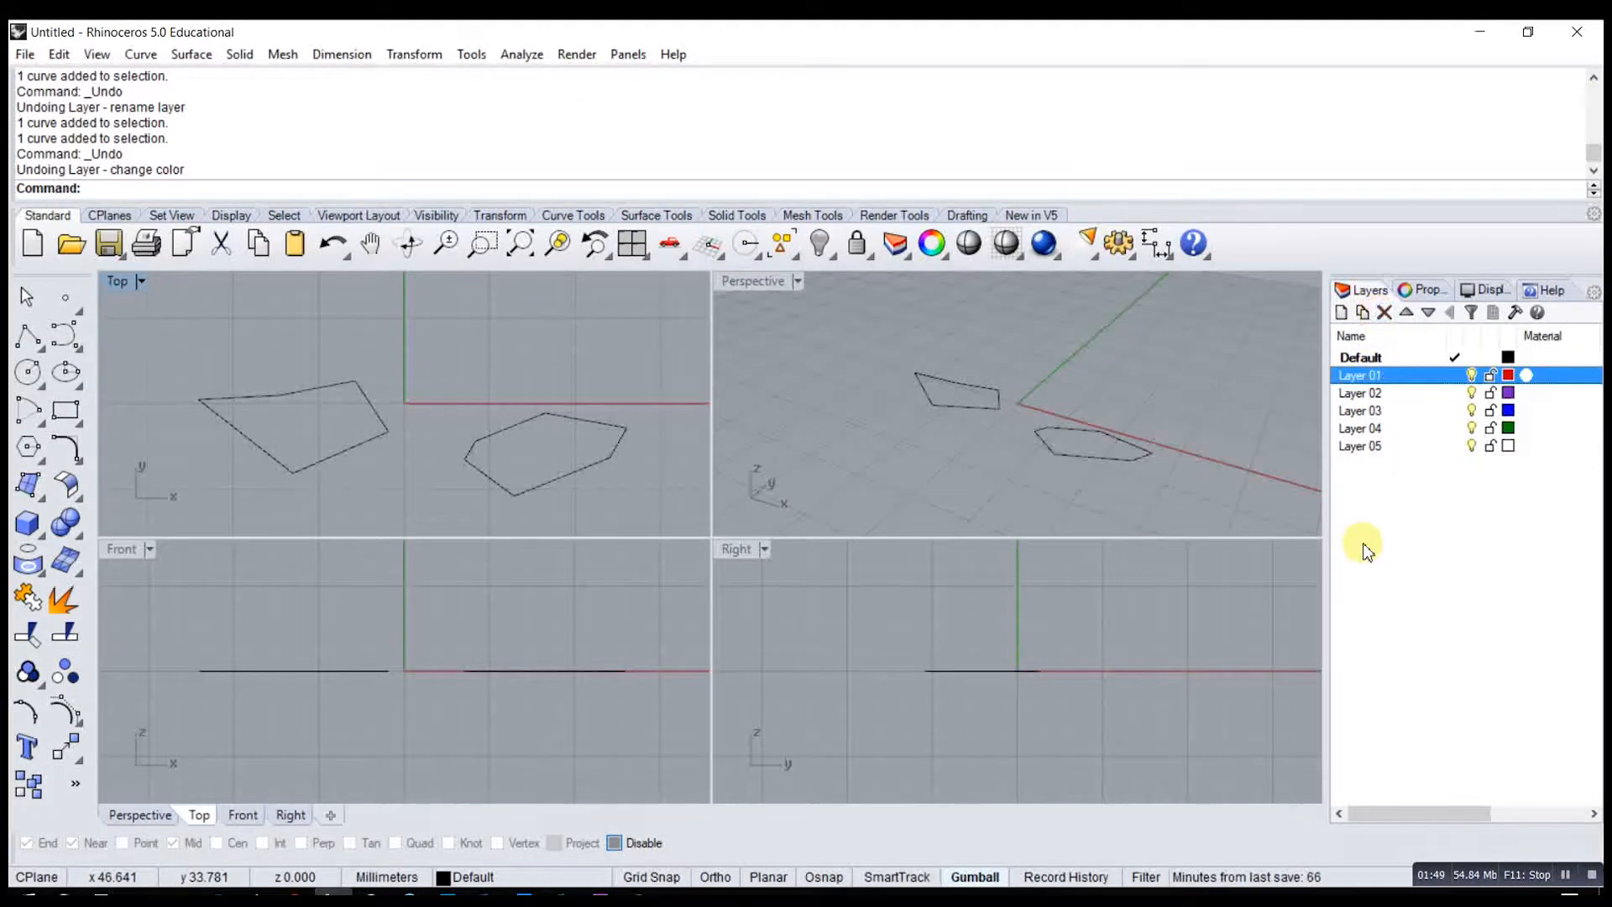
- Move Layer 02 above Layer 01 in the layer order and back down below it
click(1373, 395)
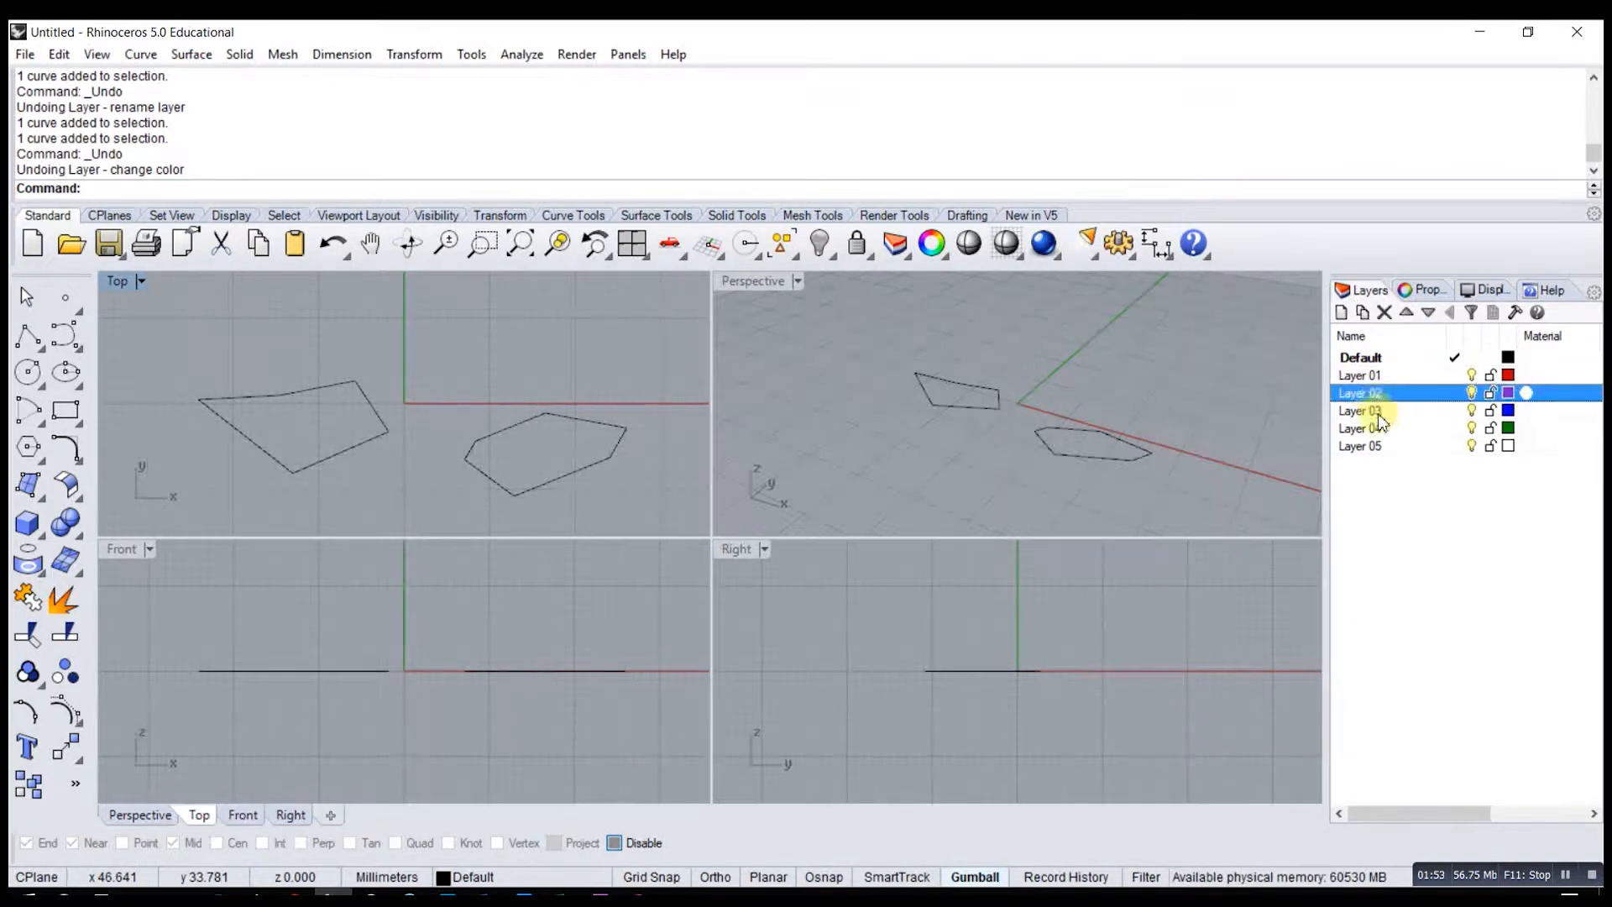
click(1407, 314)
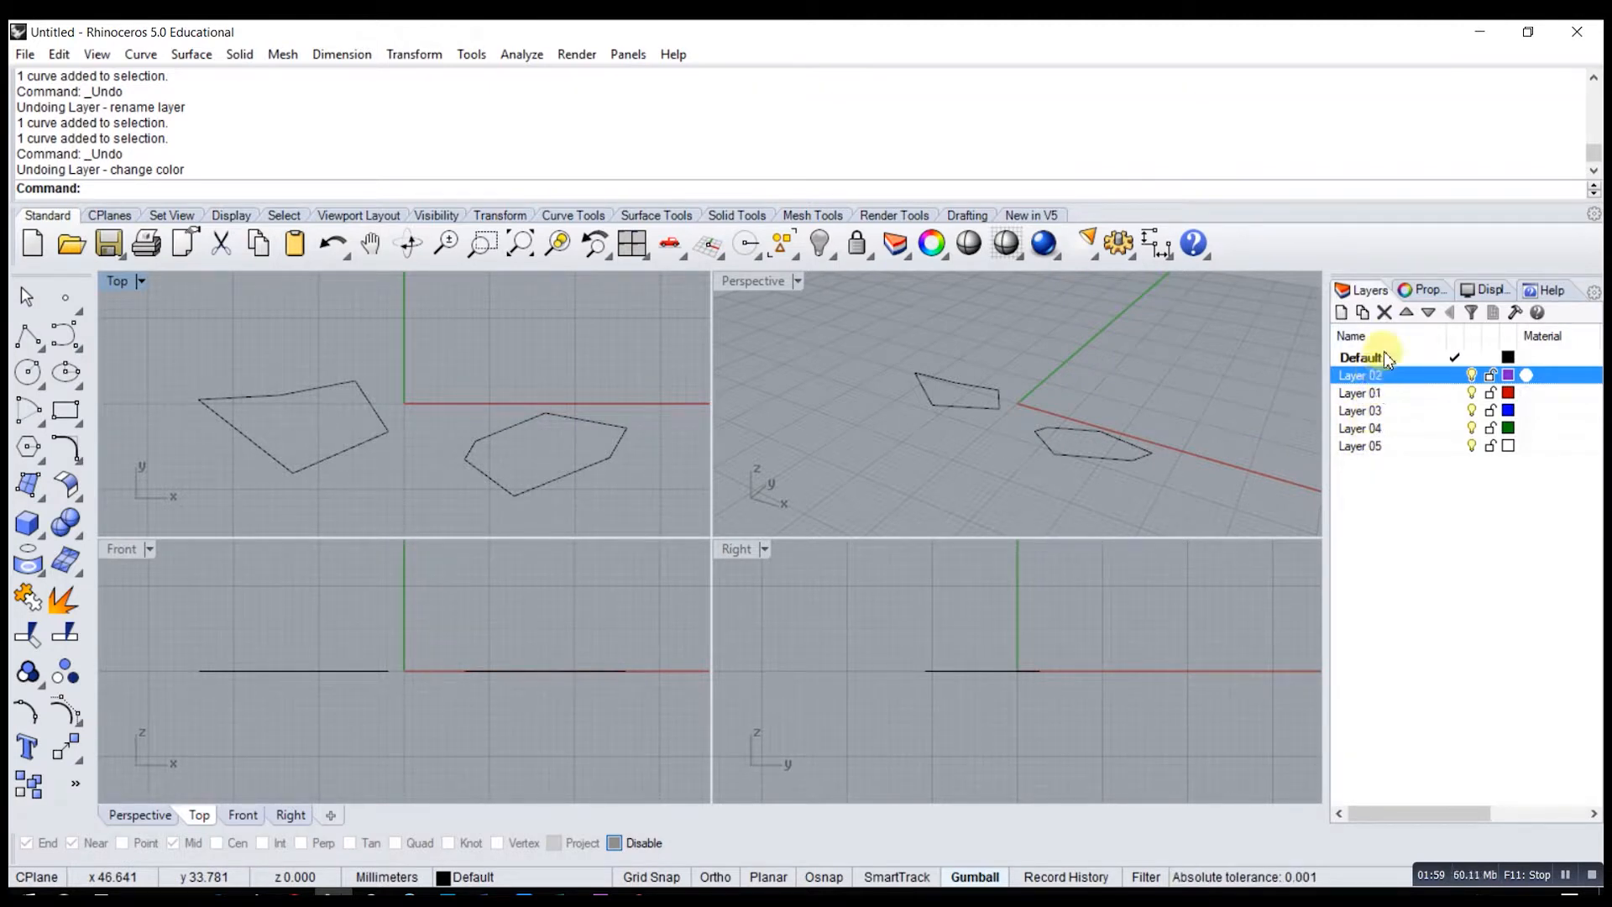
click(1427, 312)
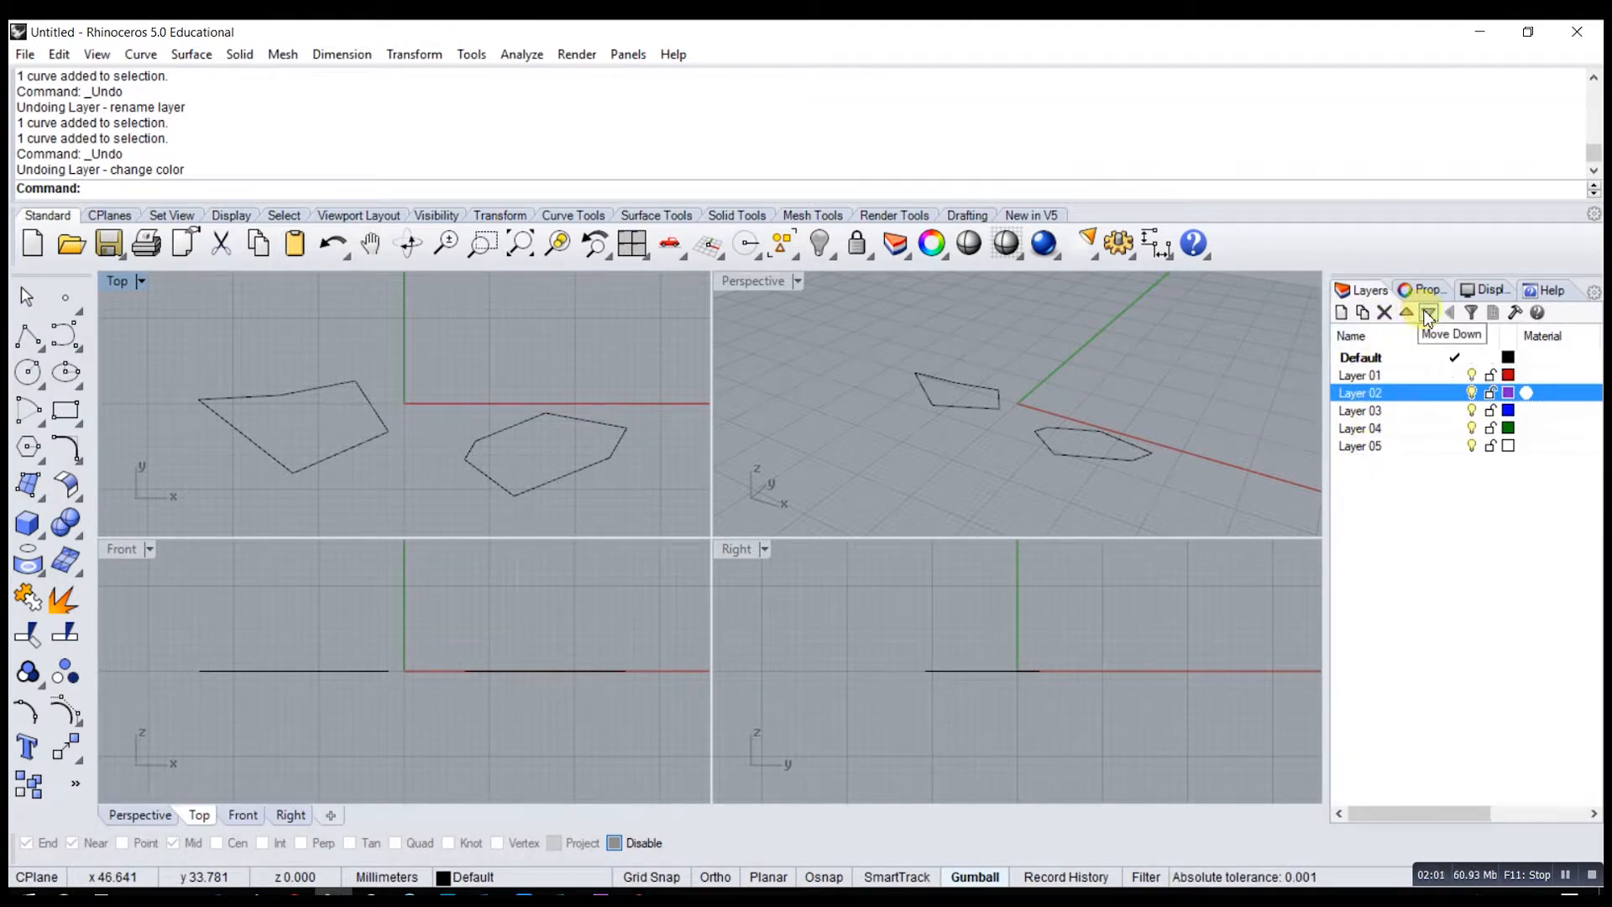
click(1384, 521)
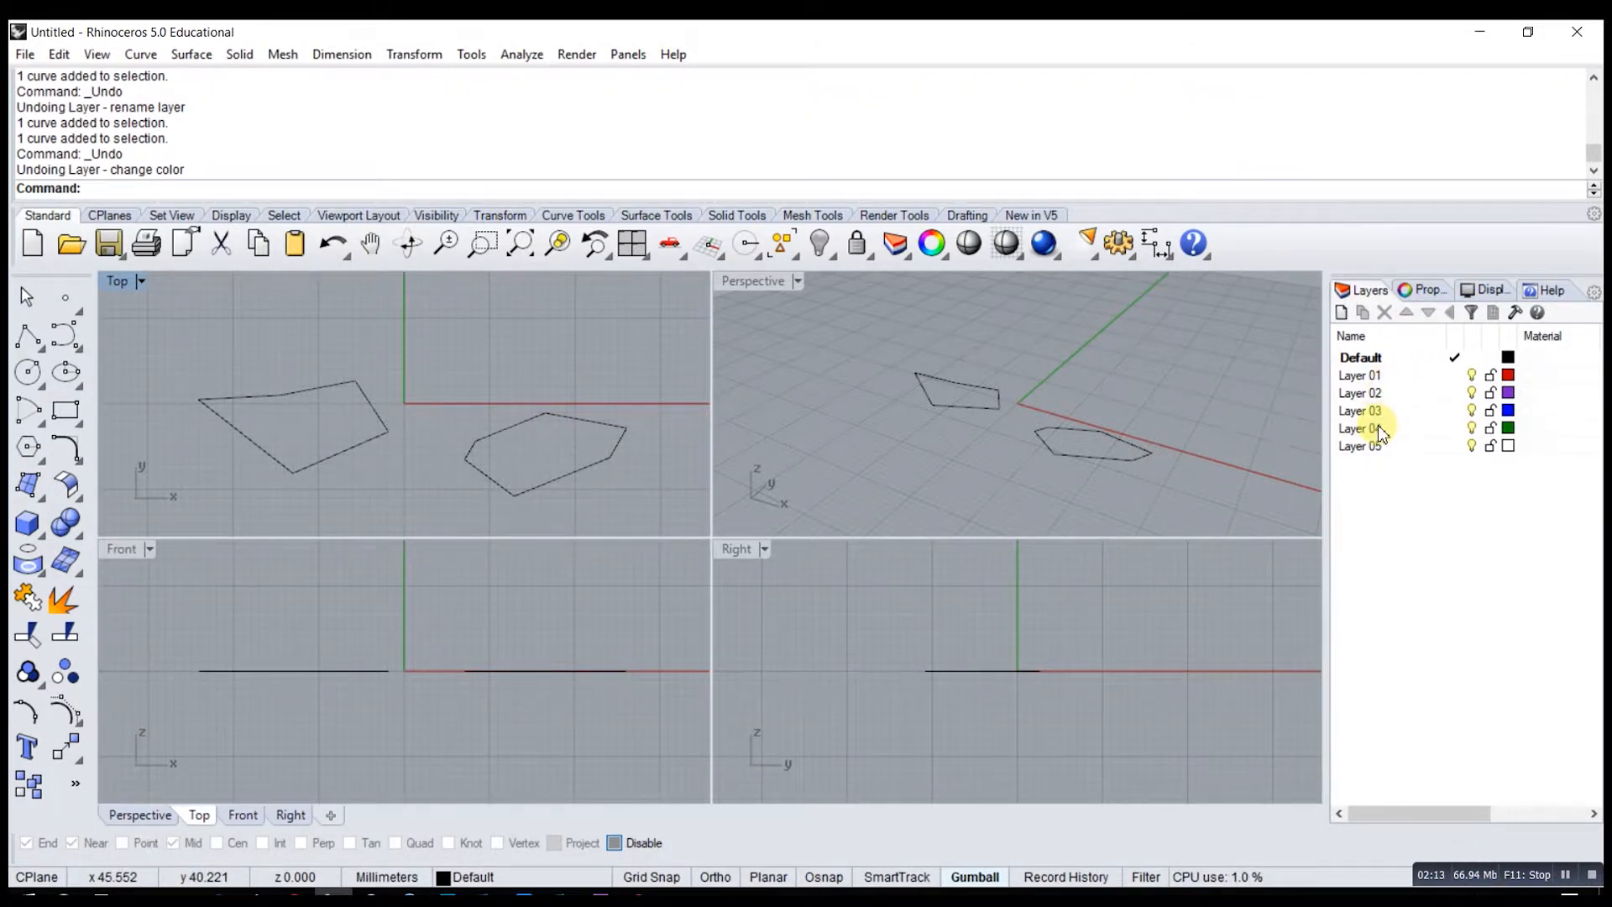
- Make Layer 01 the current layer and rename it as curves
double_click(1360, 376)
click(1382, 376)
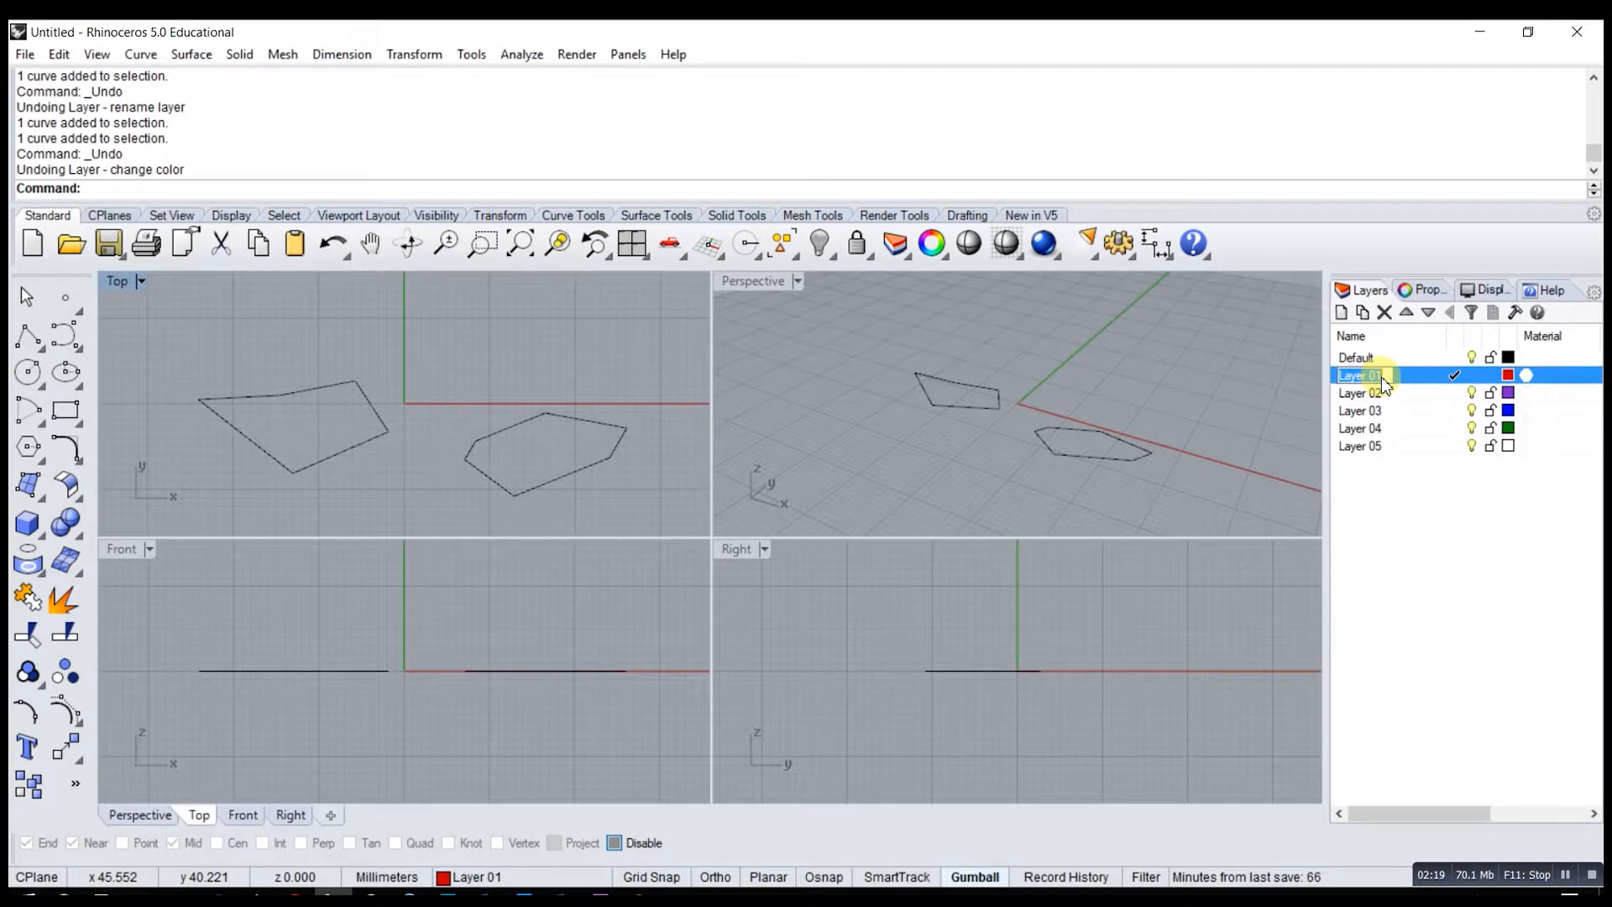
text(curves)
key(Return)
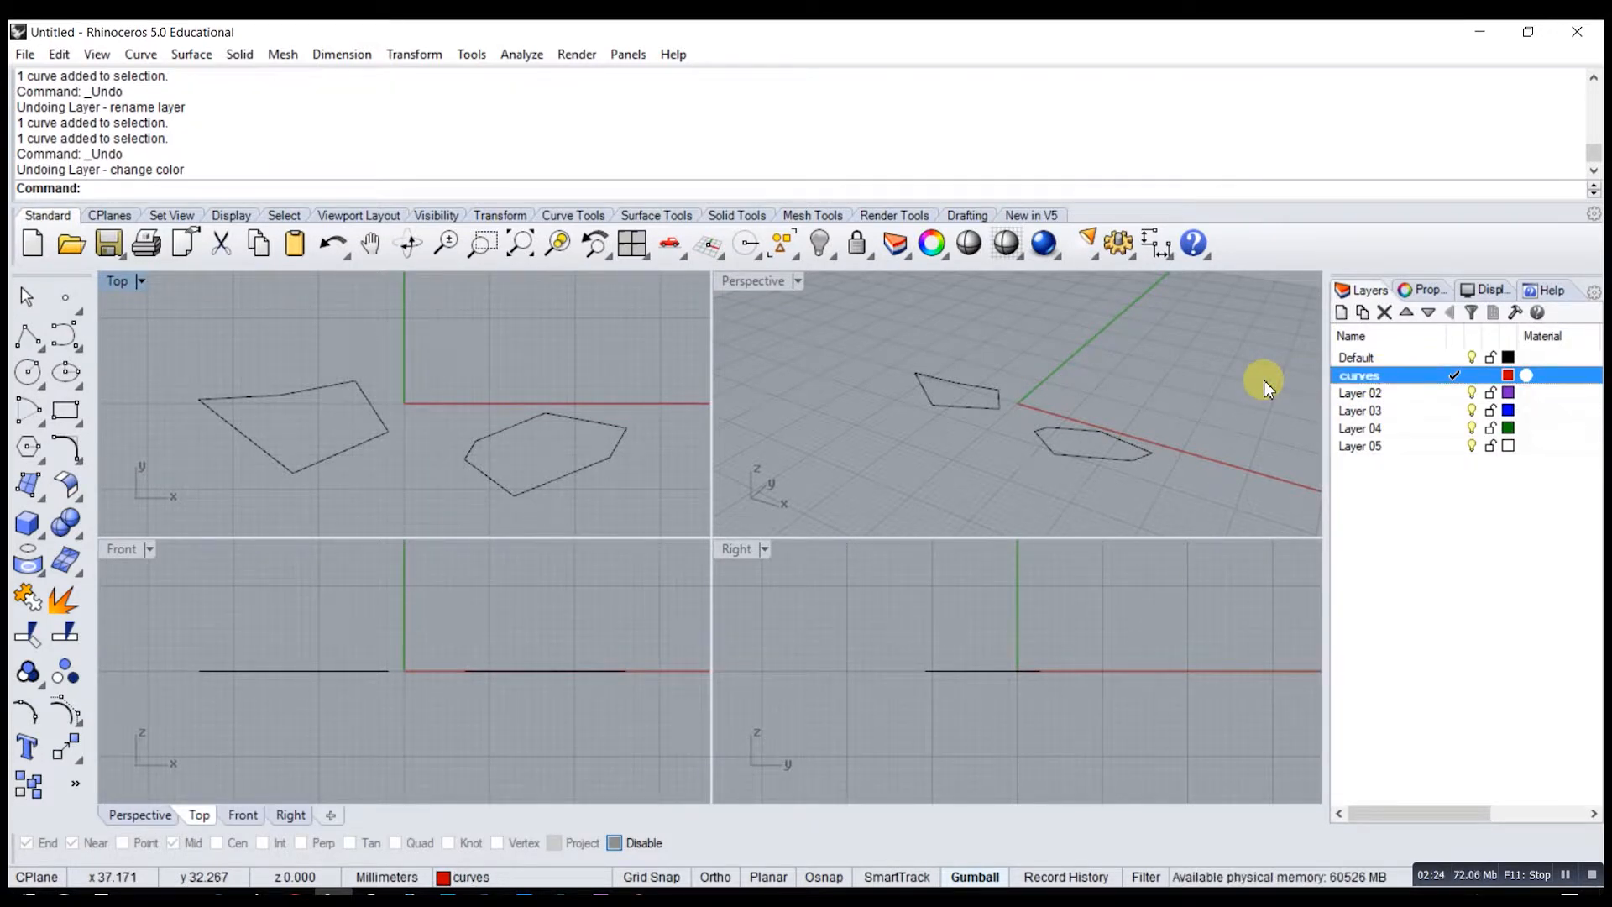
click(1358, 392)
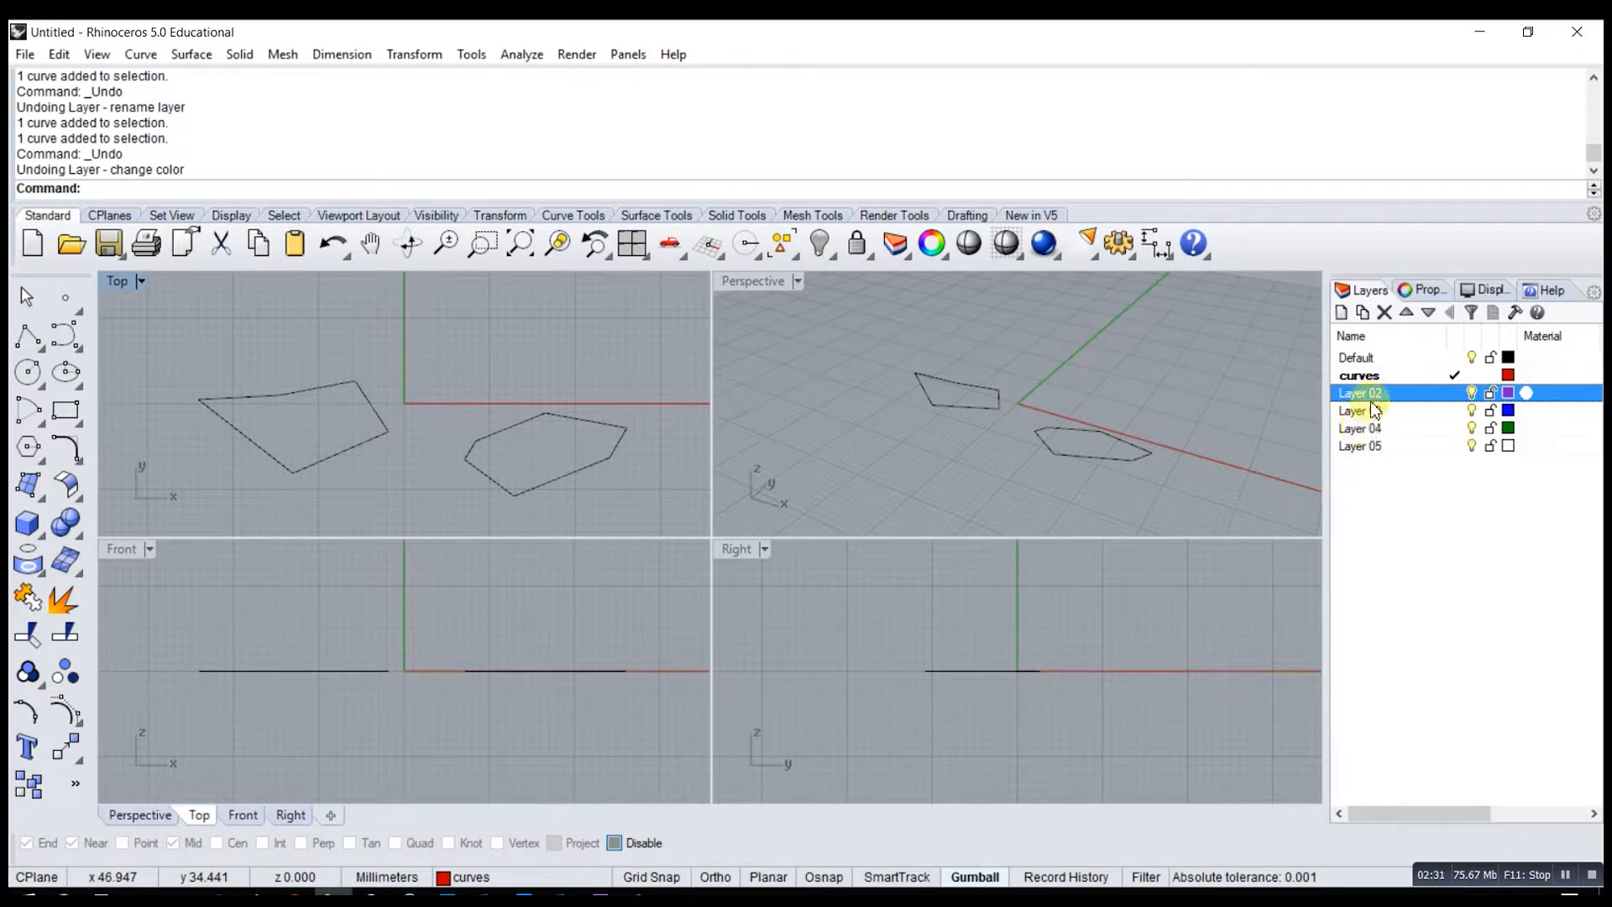
click(1375, 484)
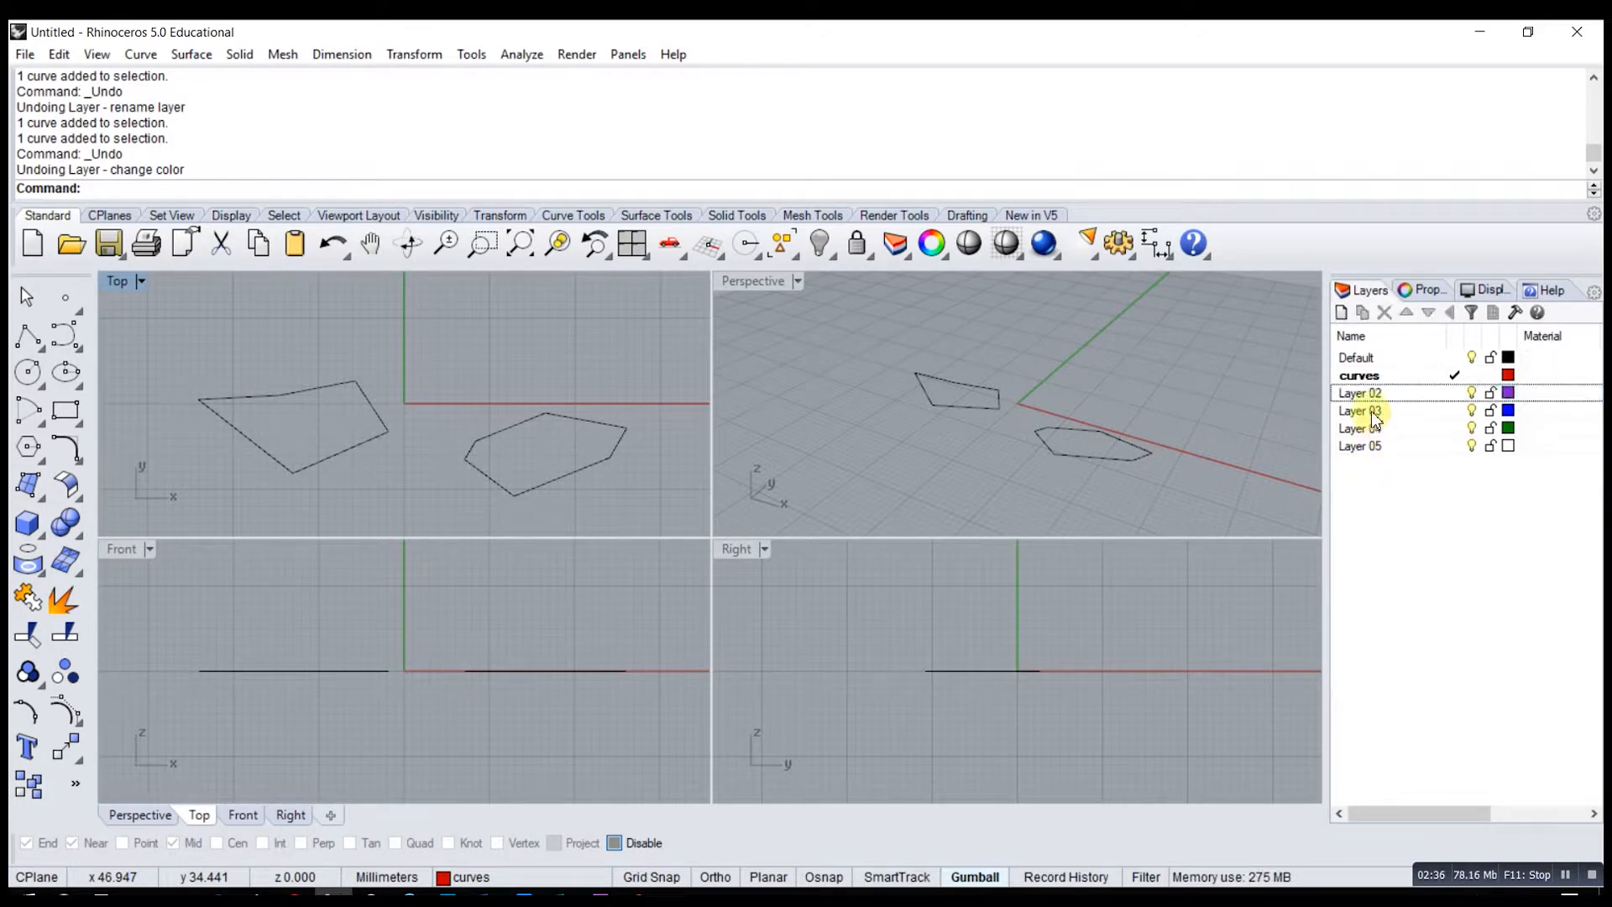
click(1365, 357)
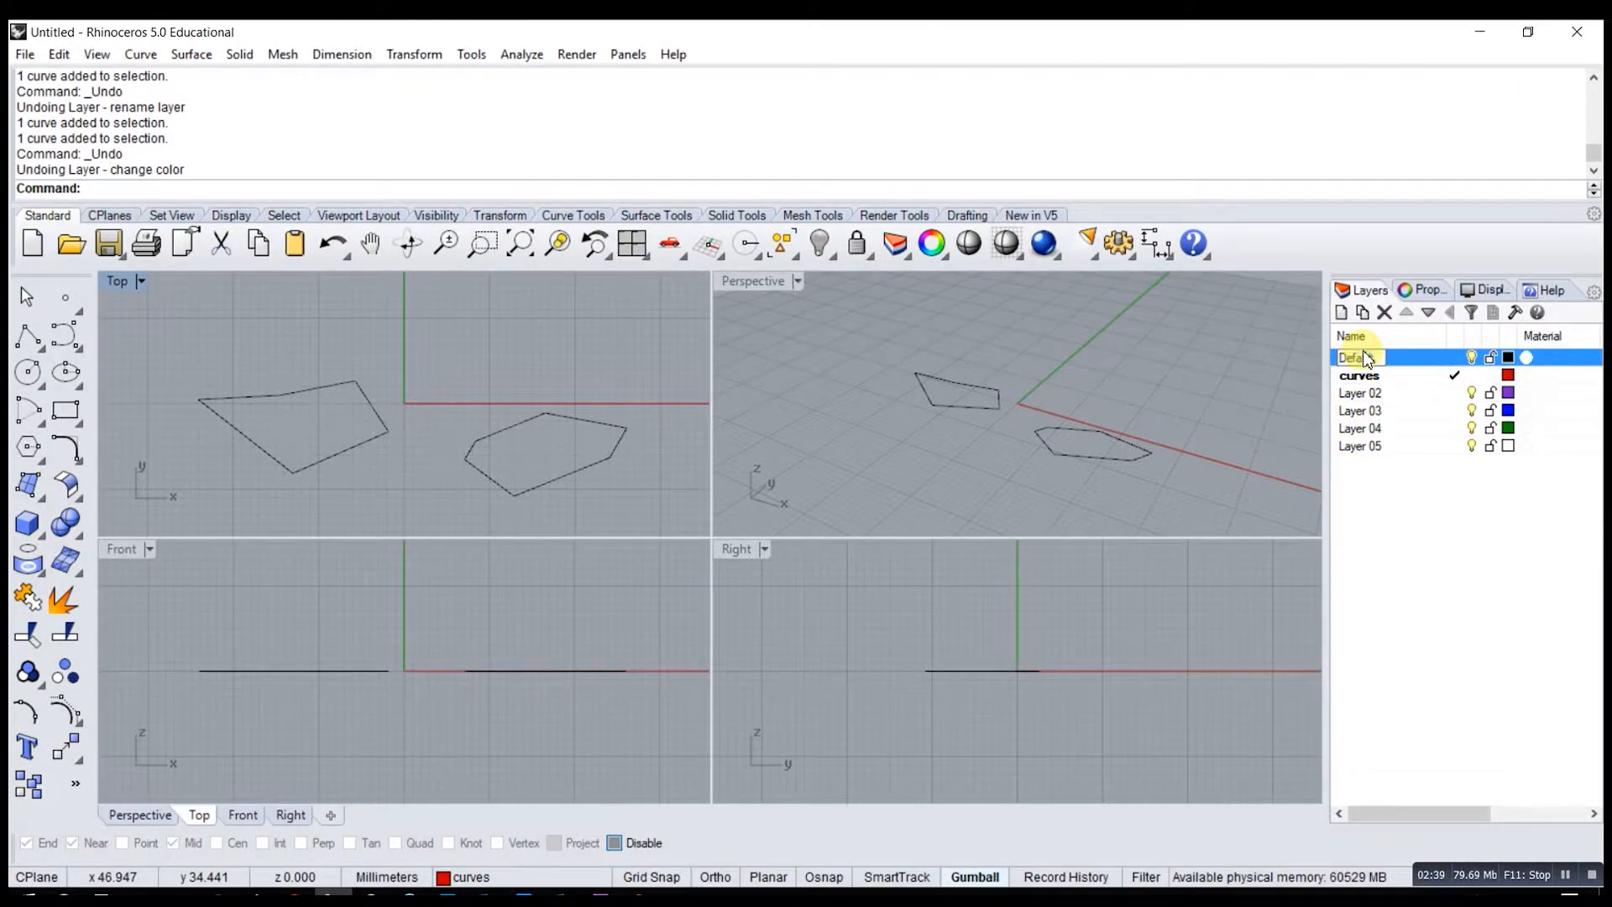
click(1402, 524)
click(1421, 358)
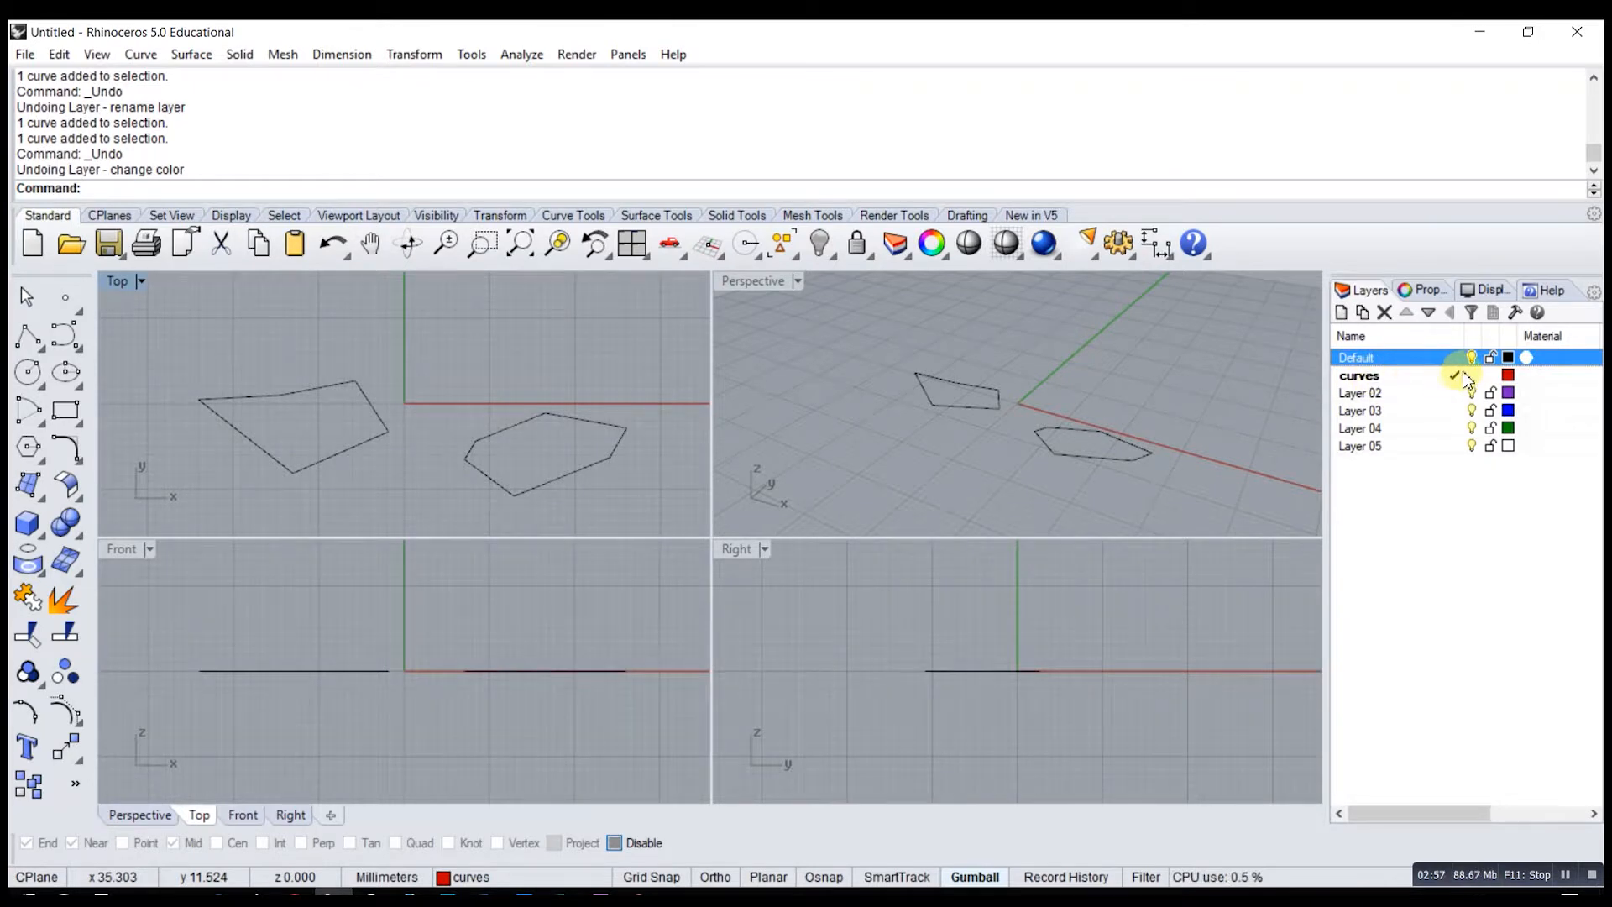
- Draw a closed five-point zigzag polyline on the curves layer, above the two black polygons in the Top view
click(1357, 379)
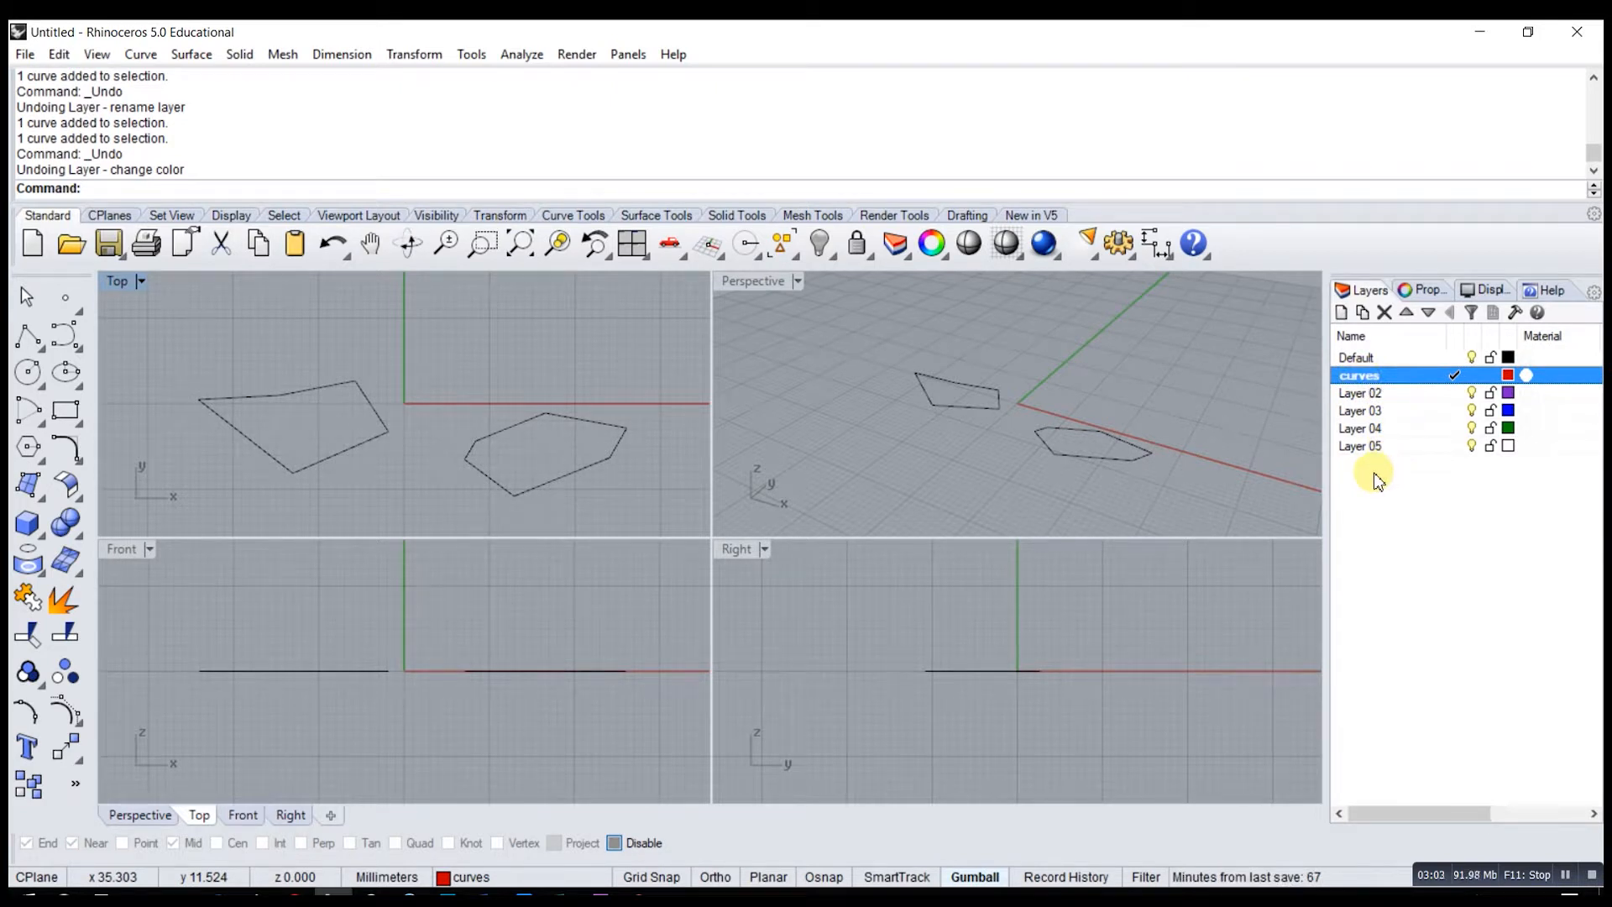
click(27, 336)
click(194, 311)
click(271, 369)
click(360, 292)
click(434, 380)
click(554, 329)
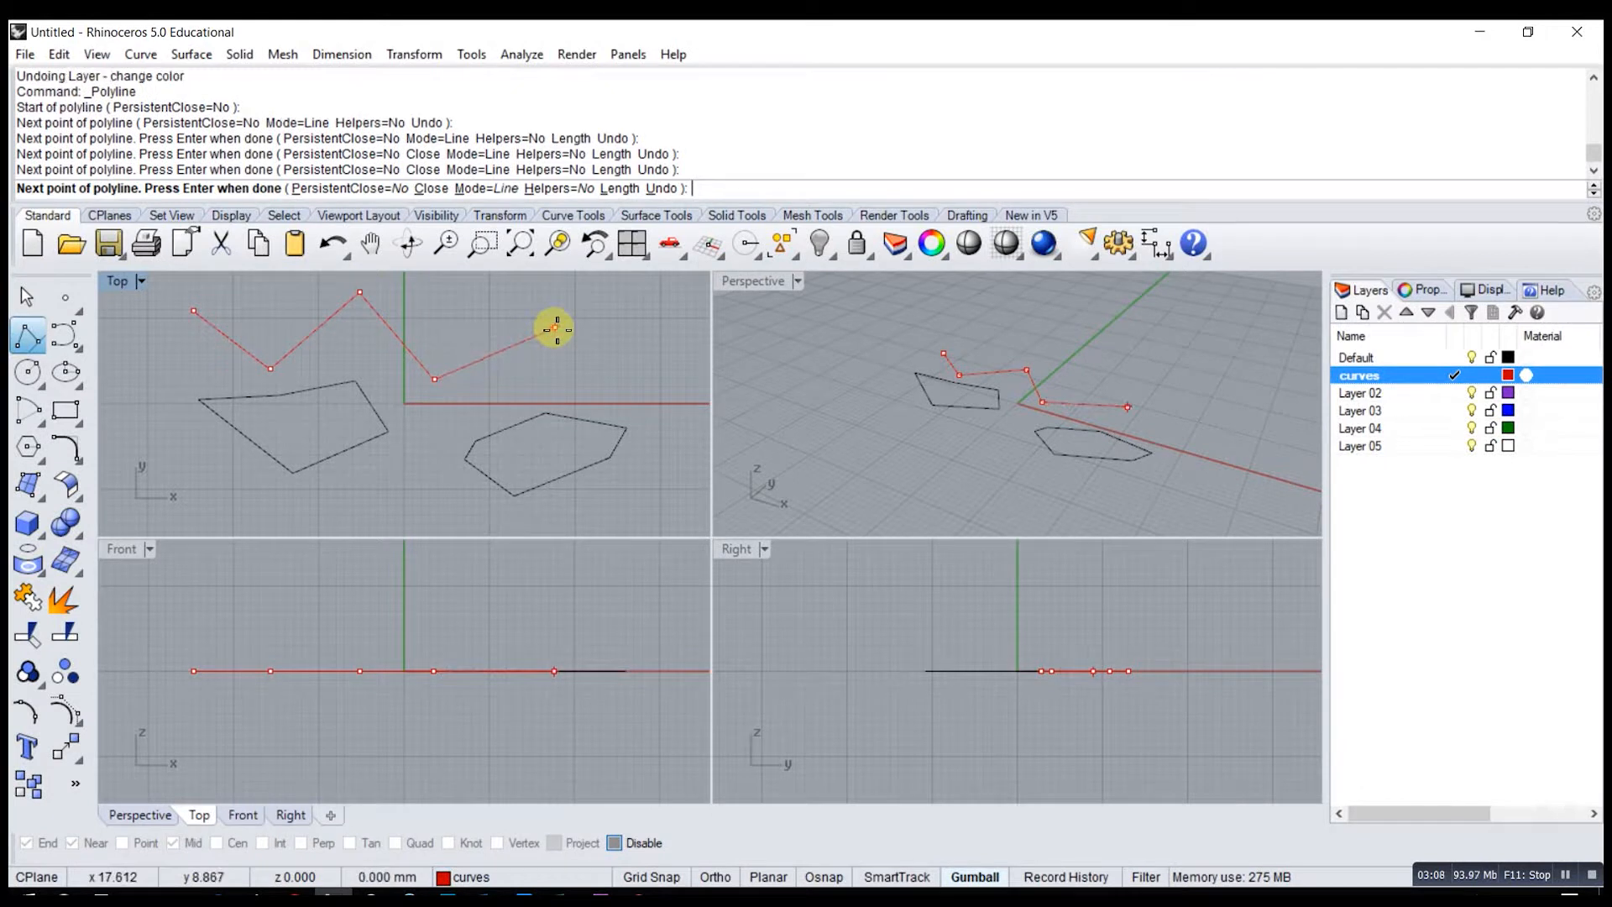
click(193, 311)
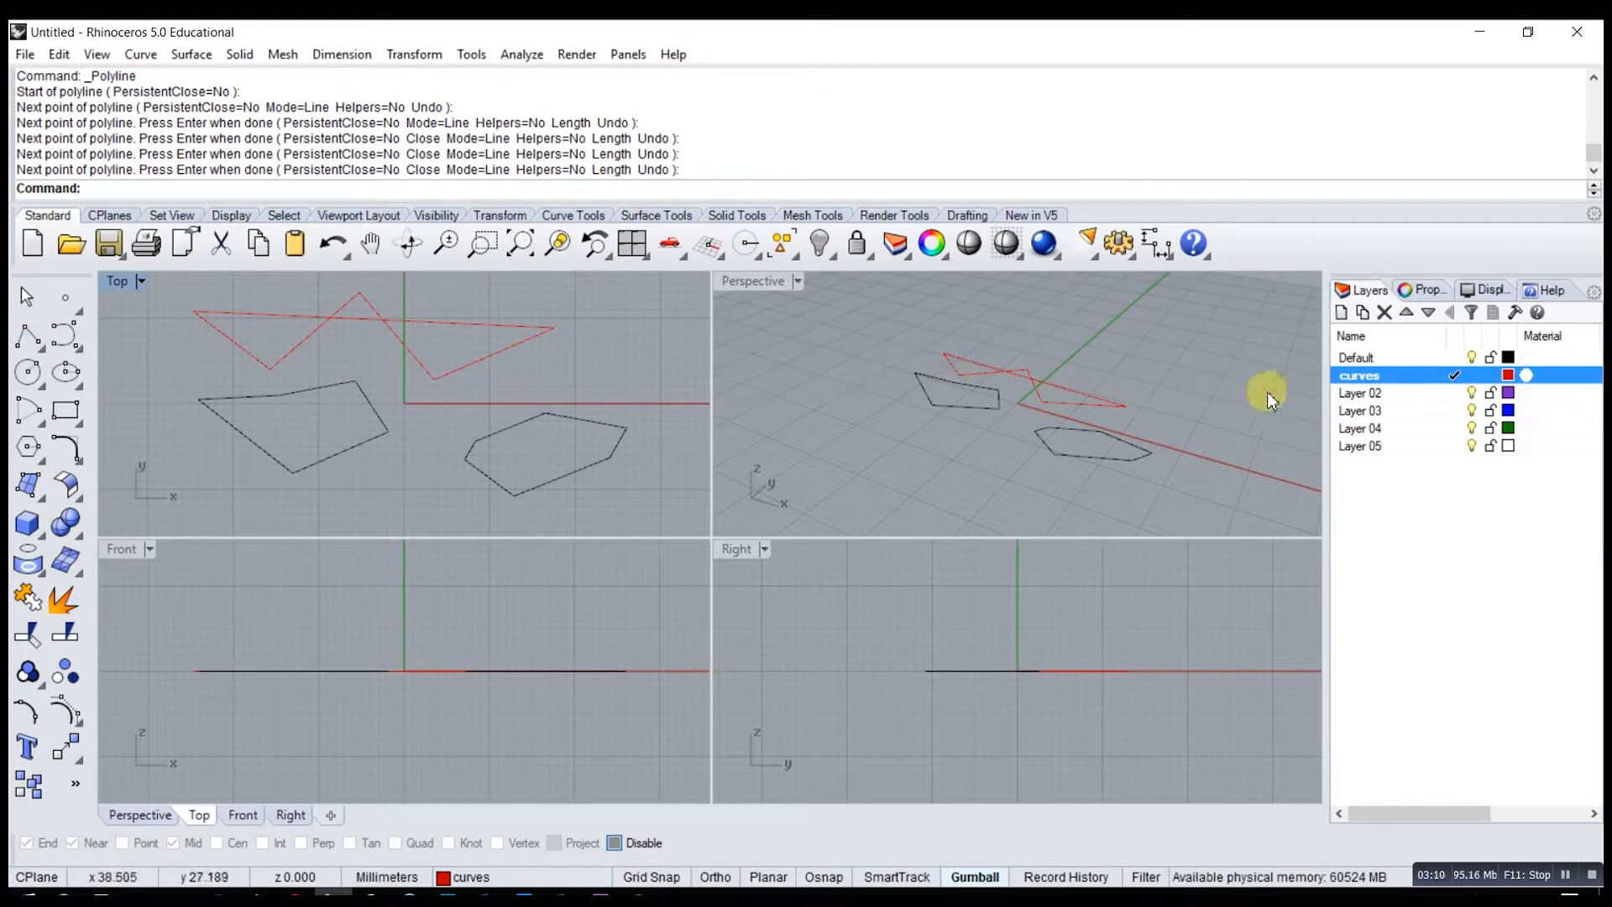
- Set the Default layer as the current layer
click(1360, 376)
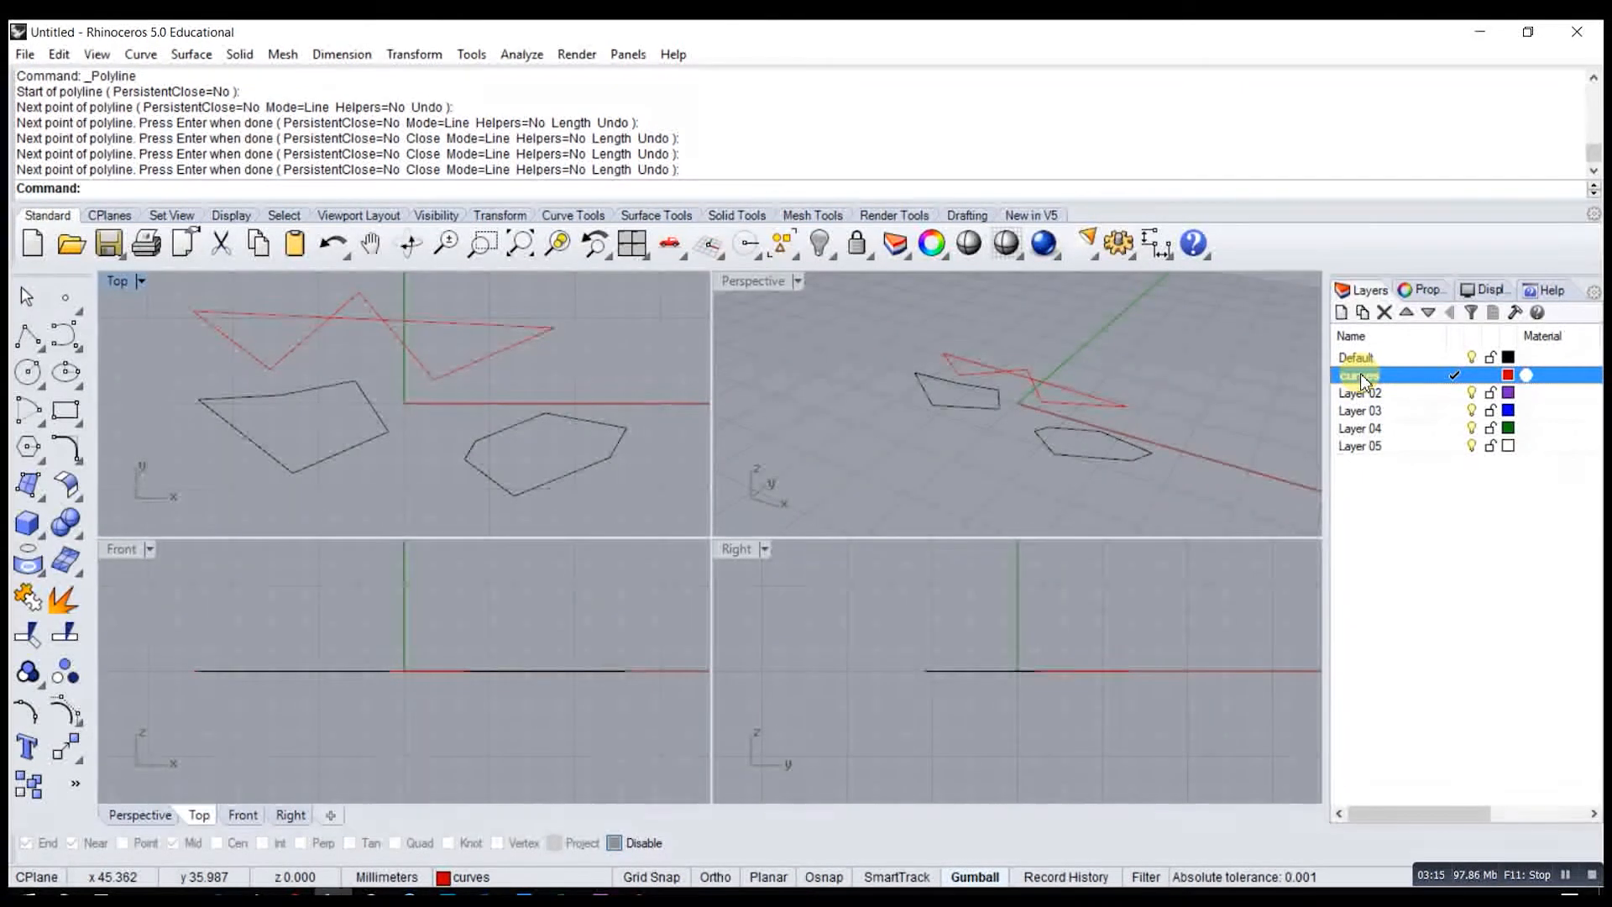
click(1358, 360)
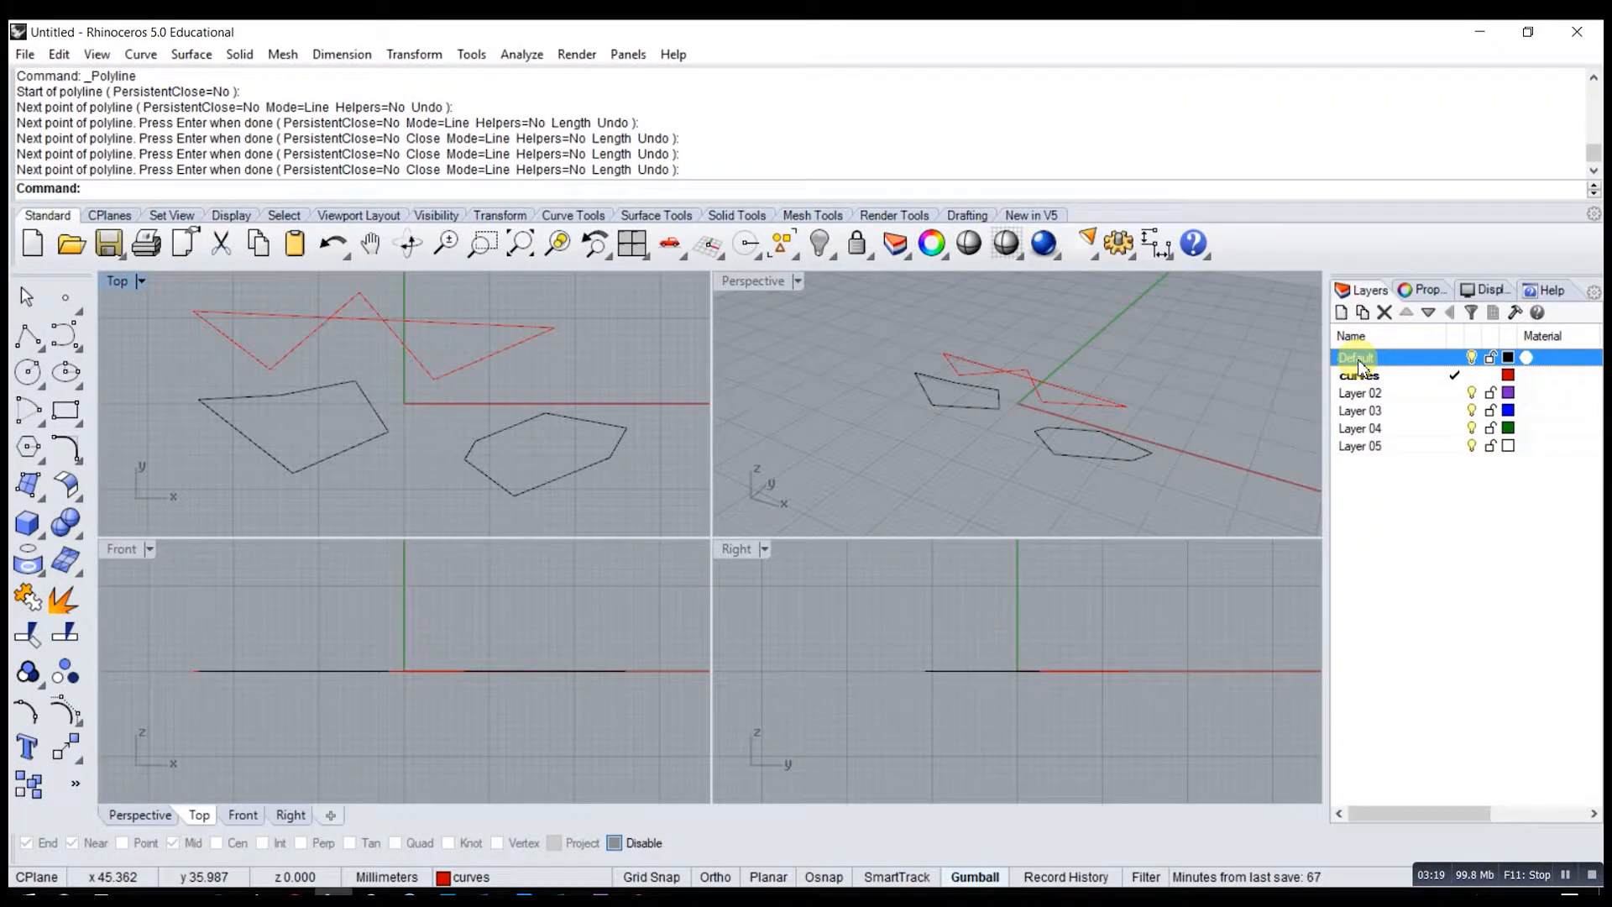
right_click(1360, 367)
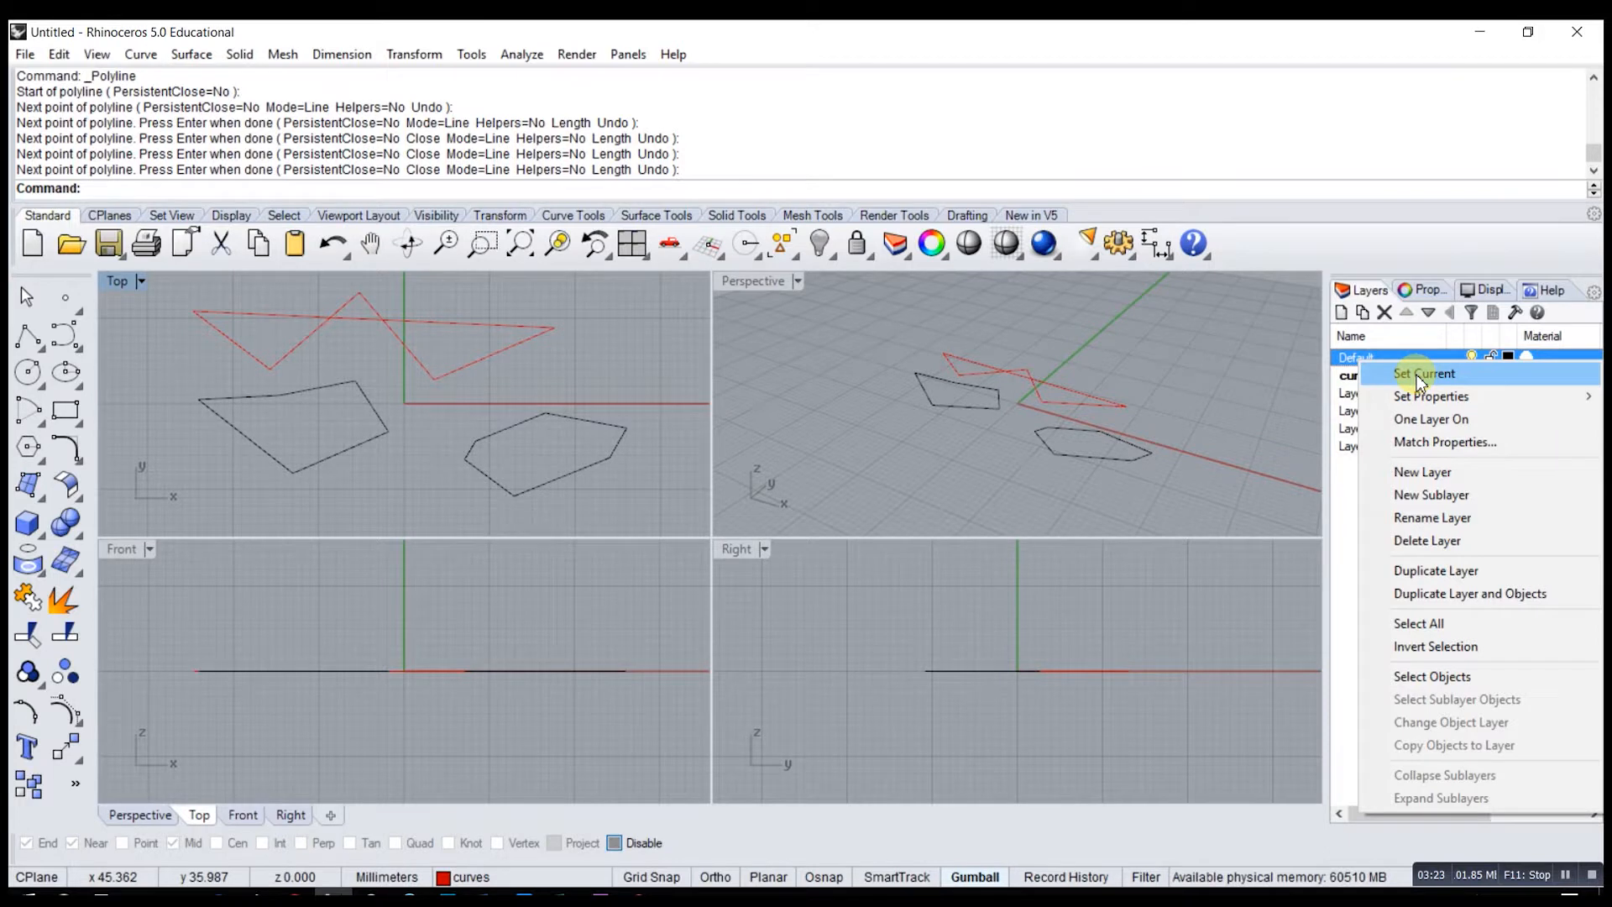
click(1417, 375)
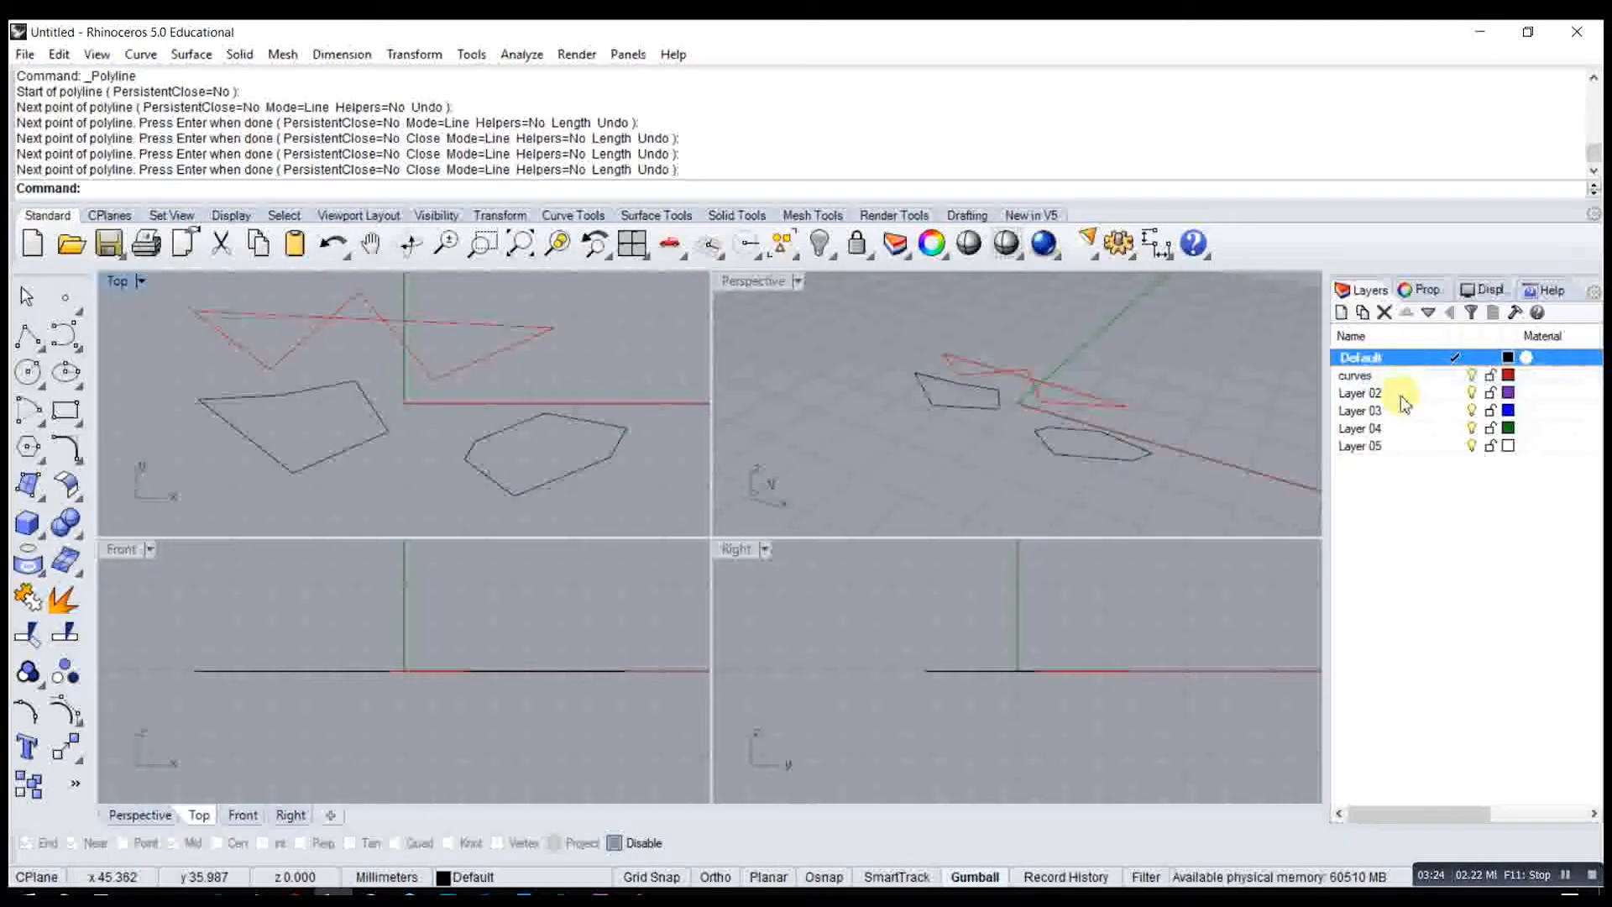
click(1410, 517)
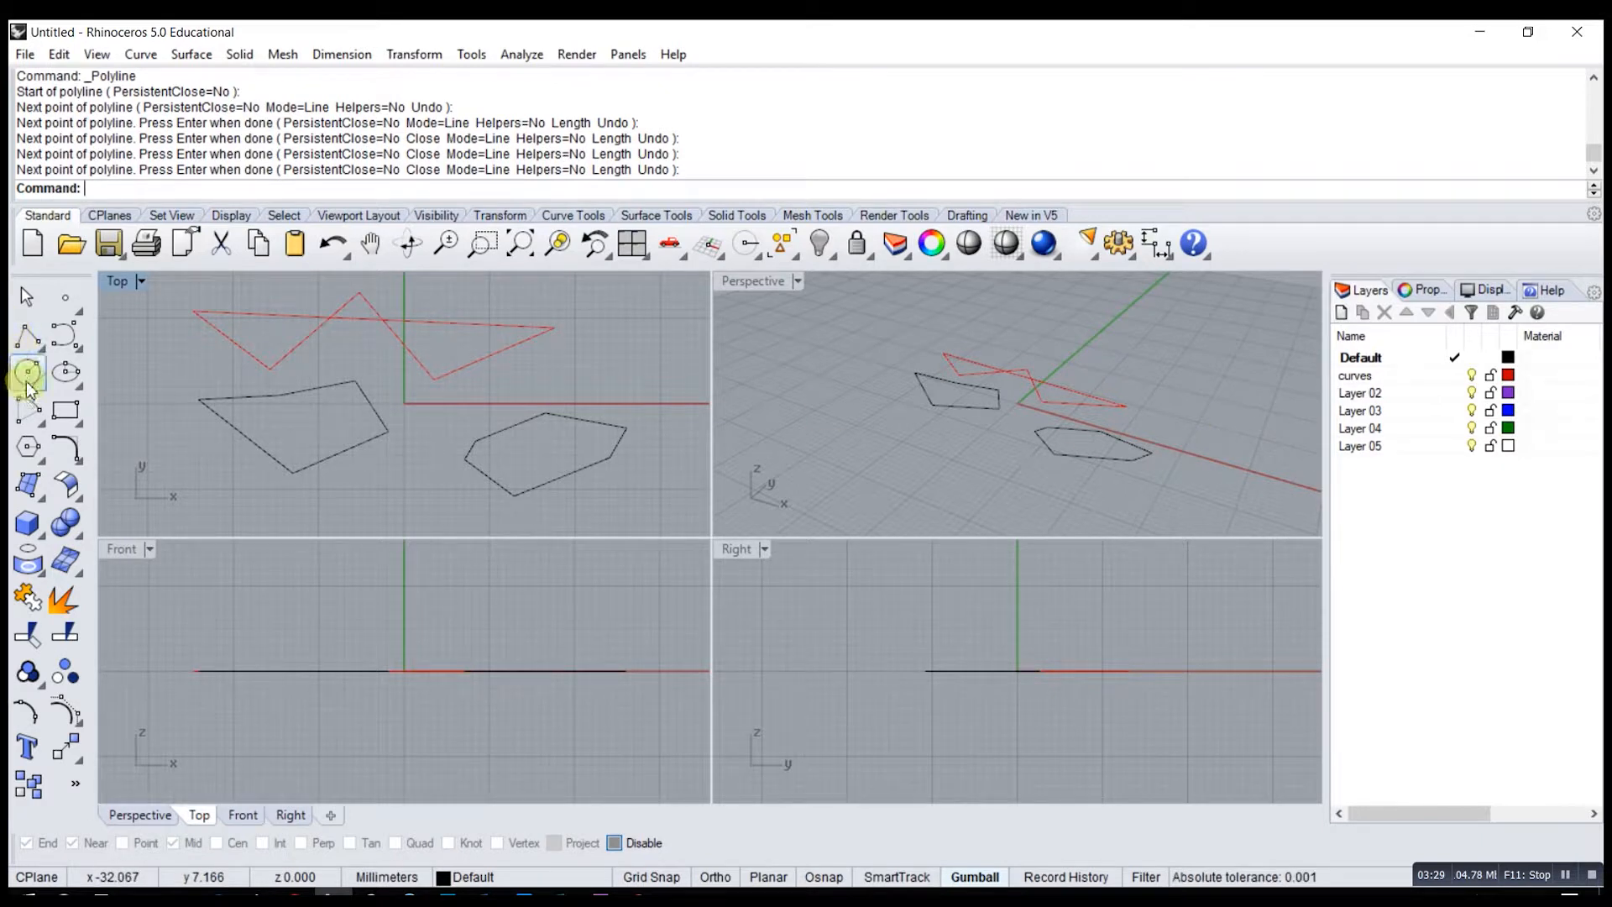
- Draw a small closed triangular polyline on the Default layer, below and between the two polygons in the Top view
click(27, 335)
click(426, 504)
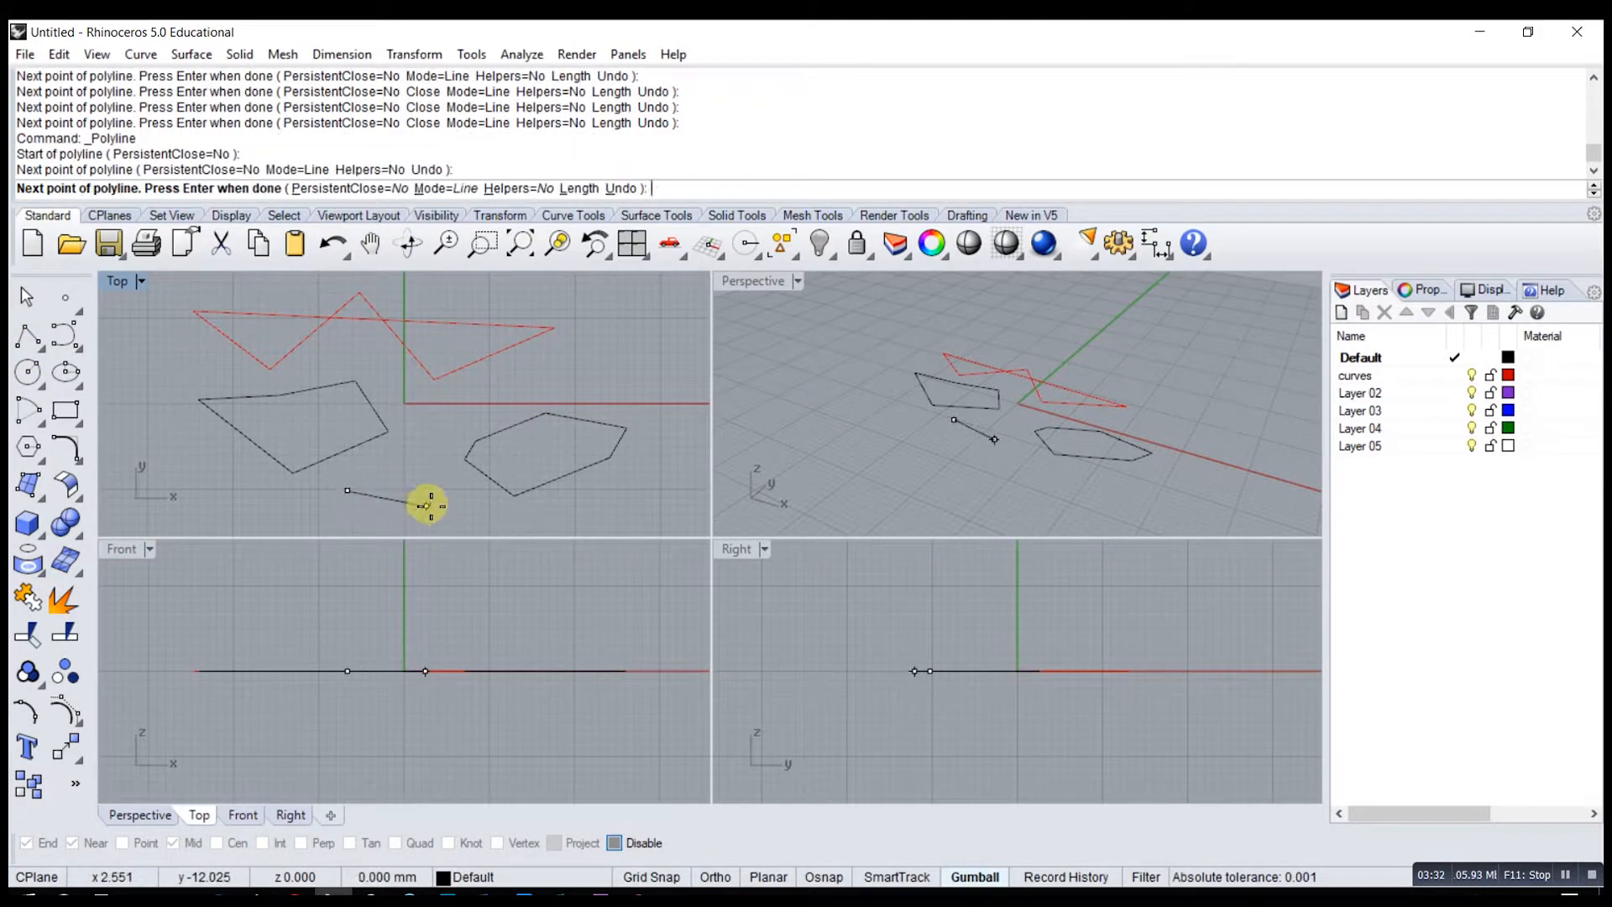
click(433, 464)
click(347, 491)
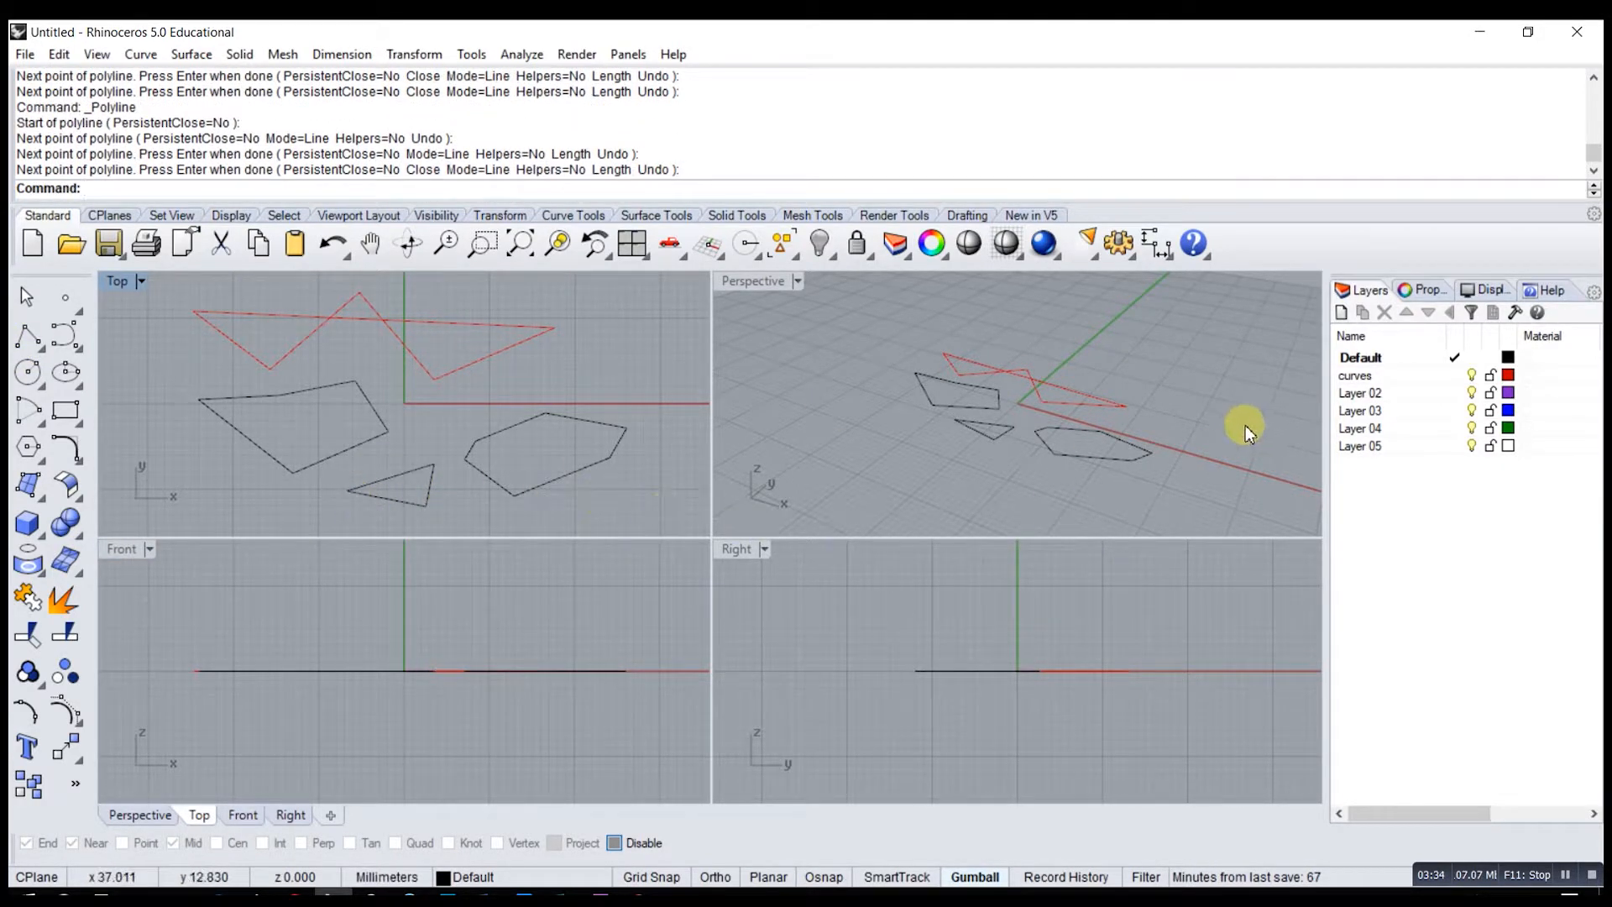
click(819, 371)
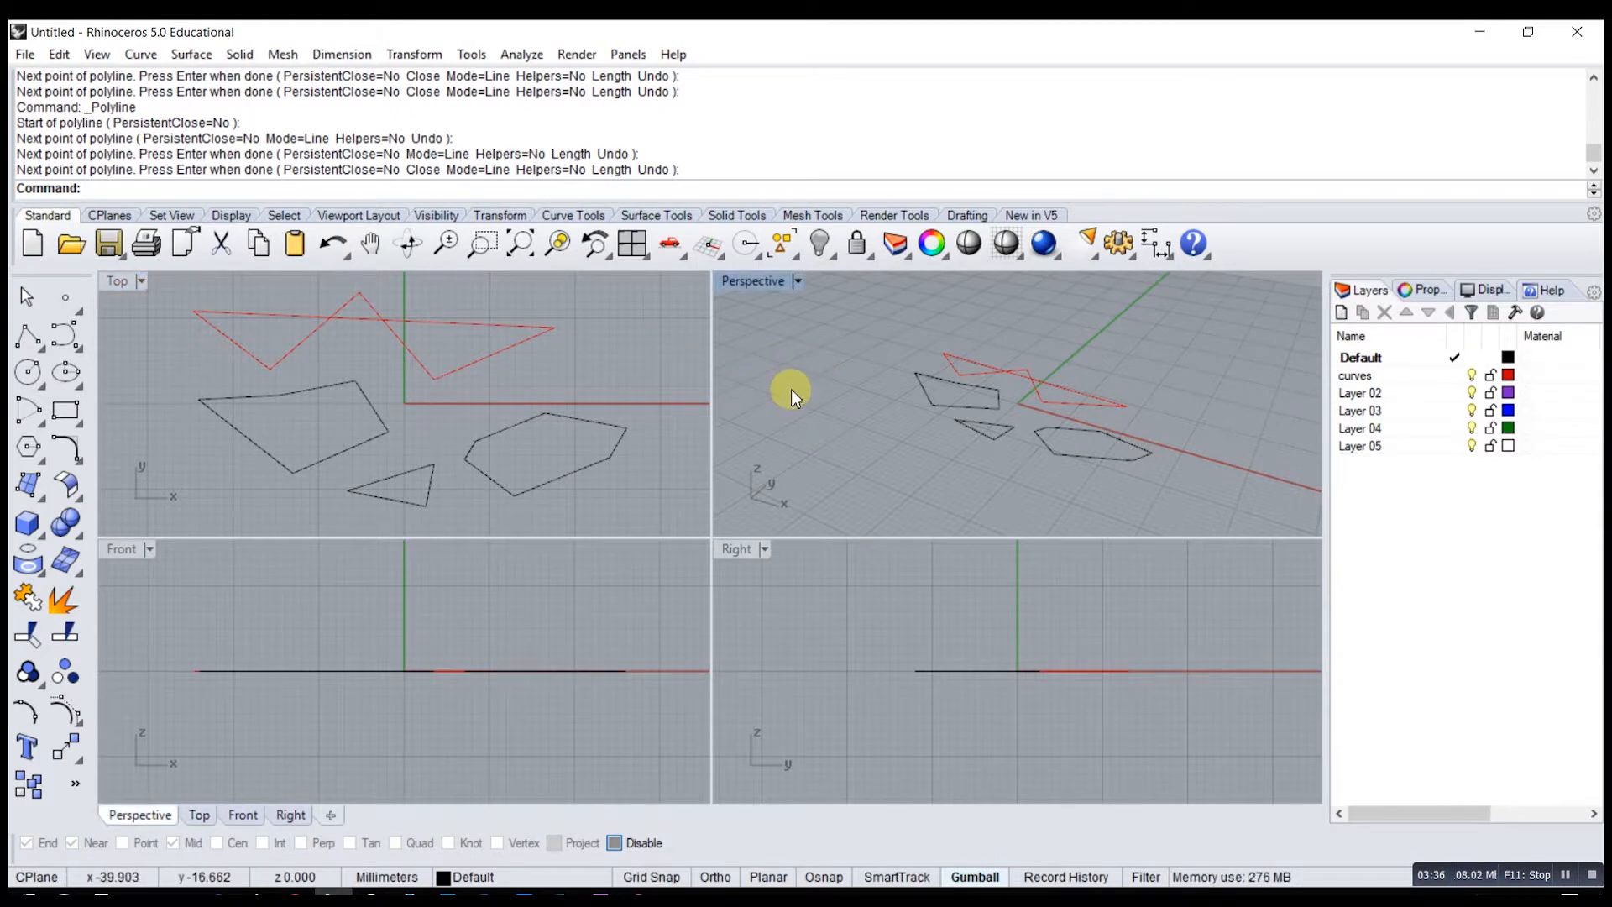
- Move the two black polygons and the small triangle from the Default layer to the curves layer
click(405, 424)
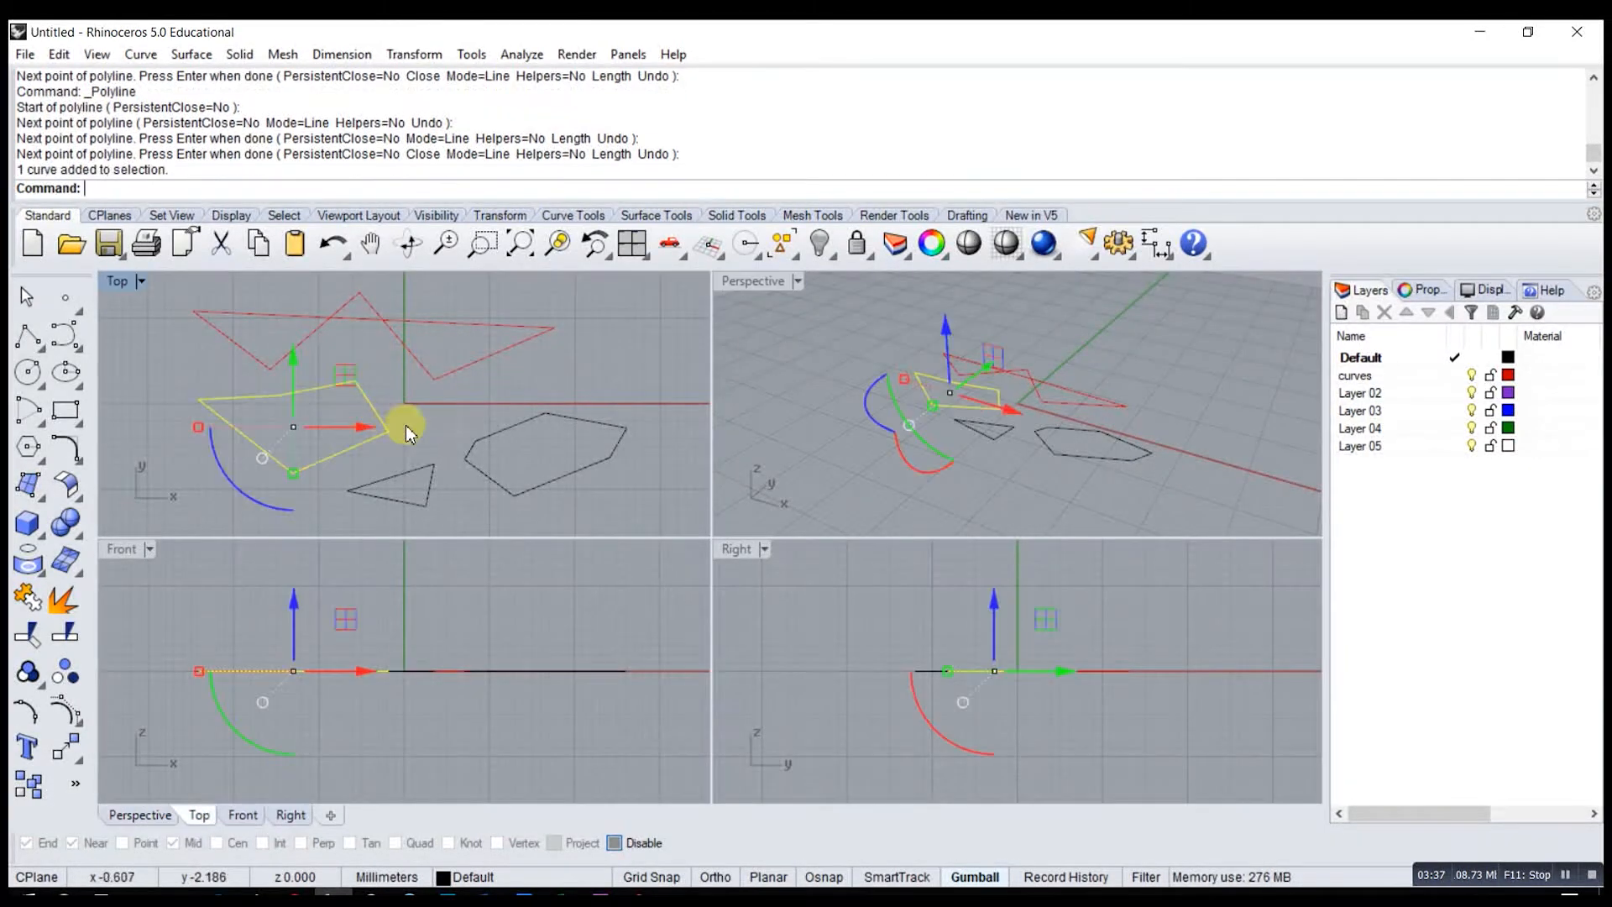
shift+click(520, 424)
shift+click(431, 476)
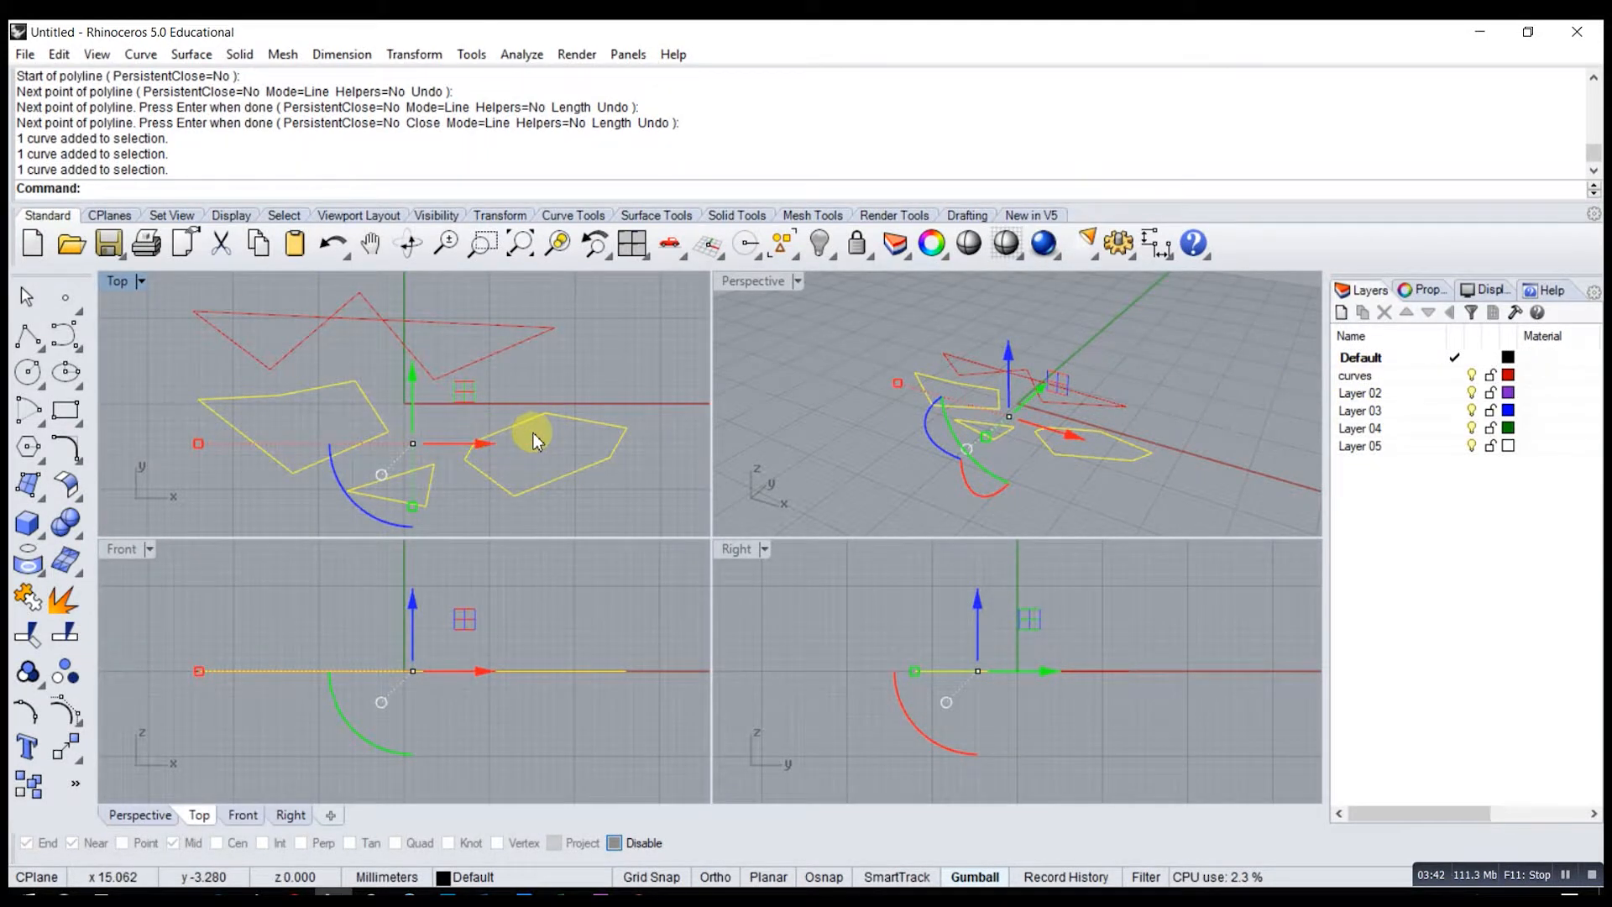
click(1352, 379)
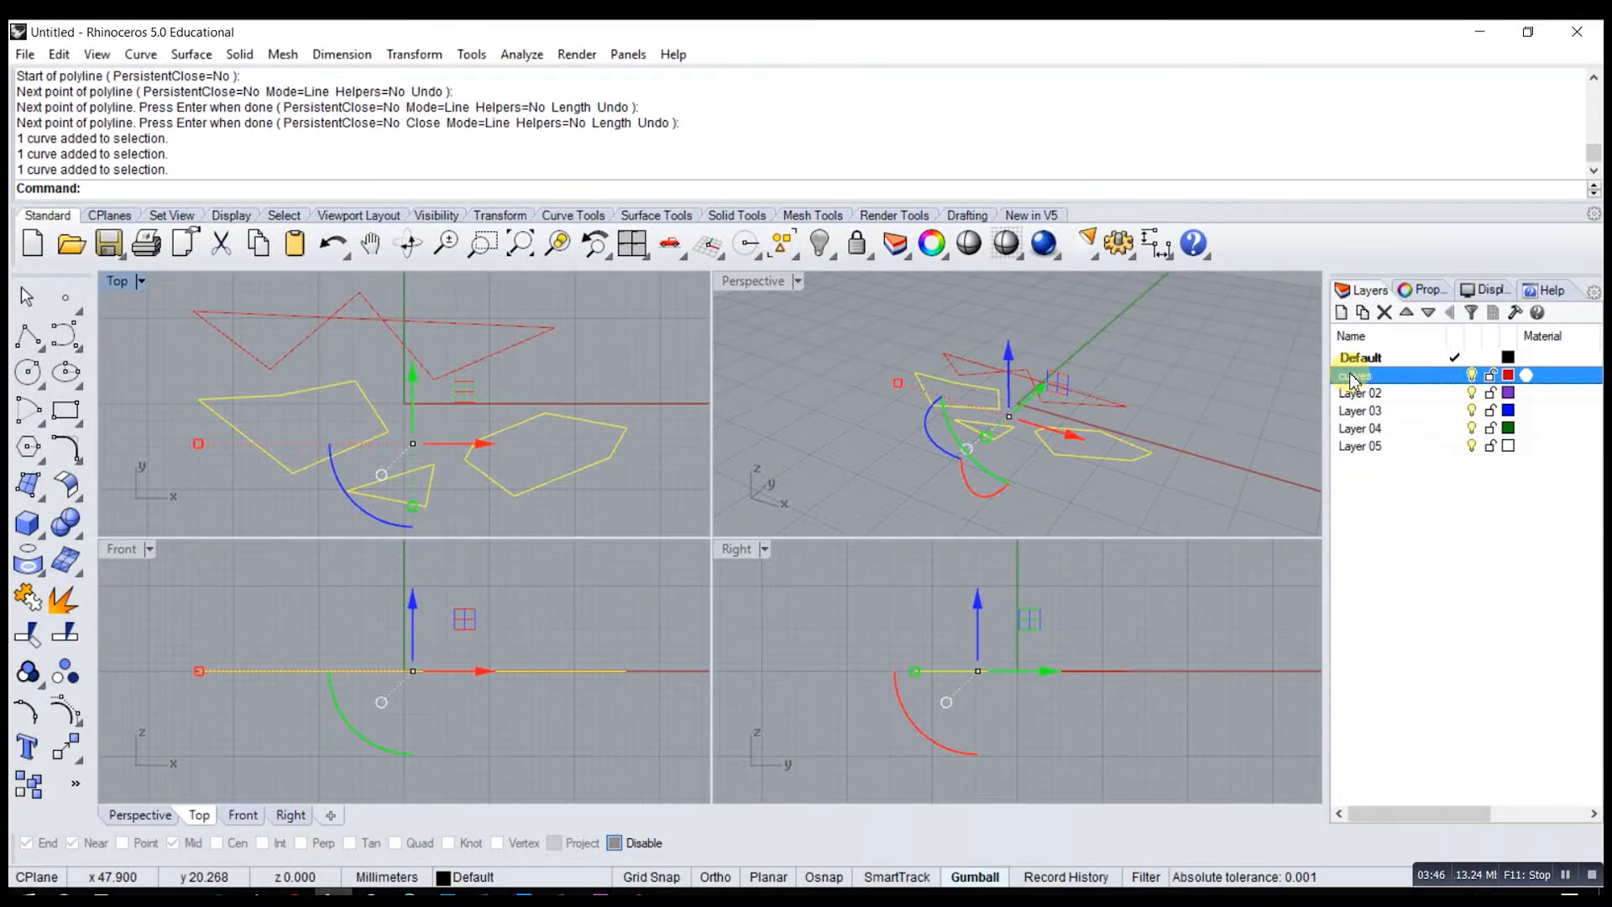
right_click(1352, 379)
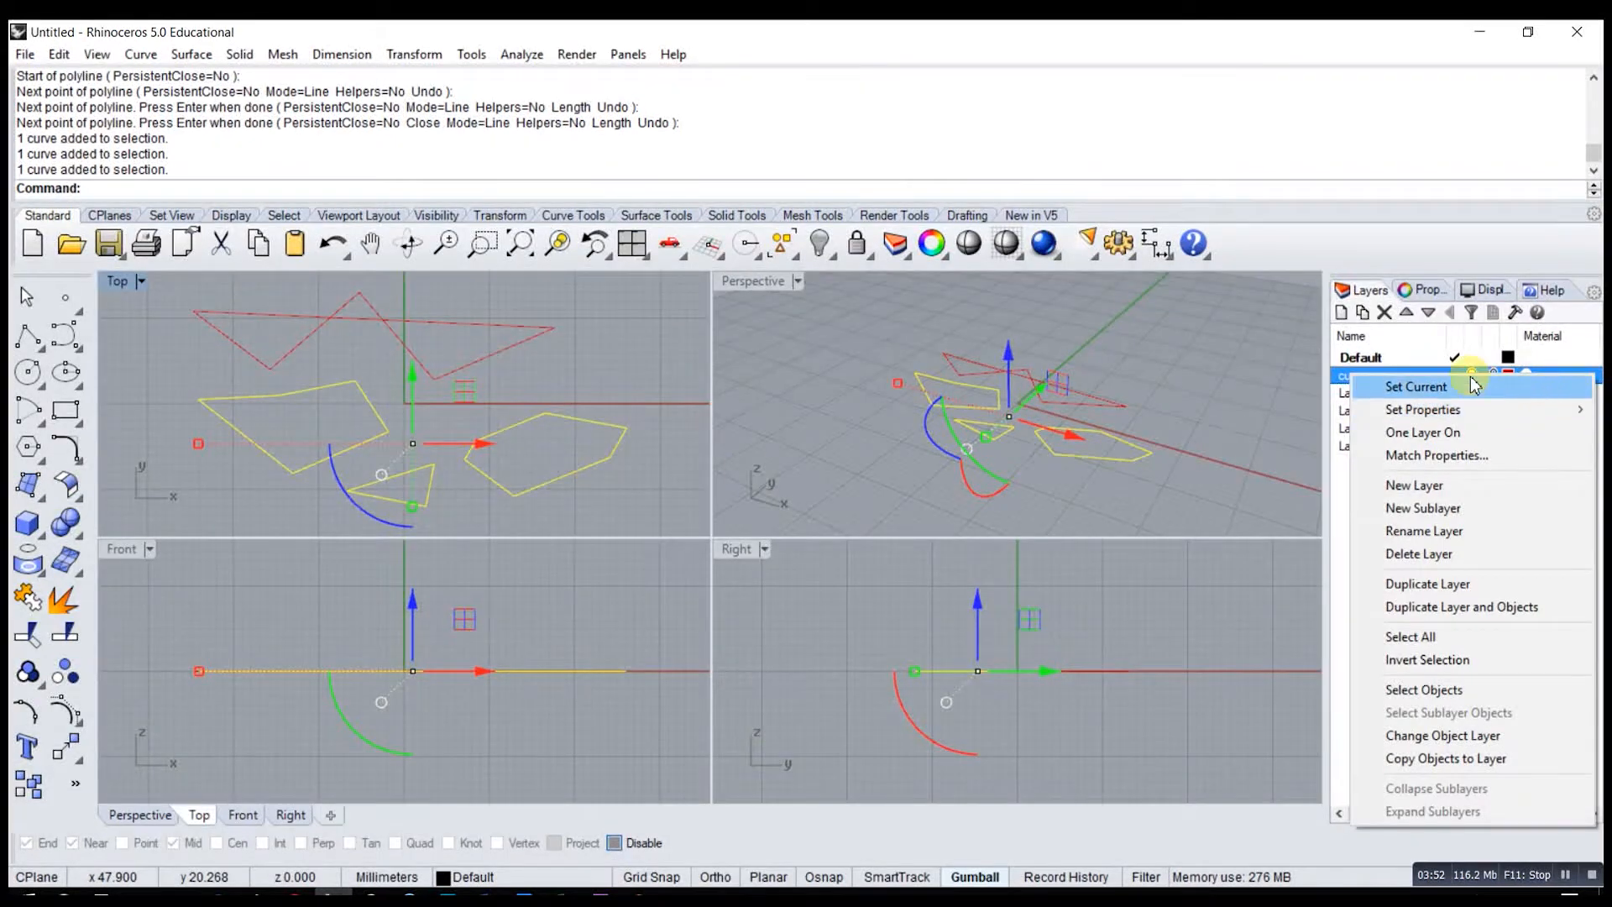
click(1424, 737)
click(636, 388)
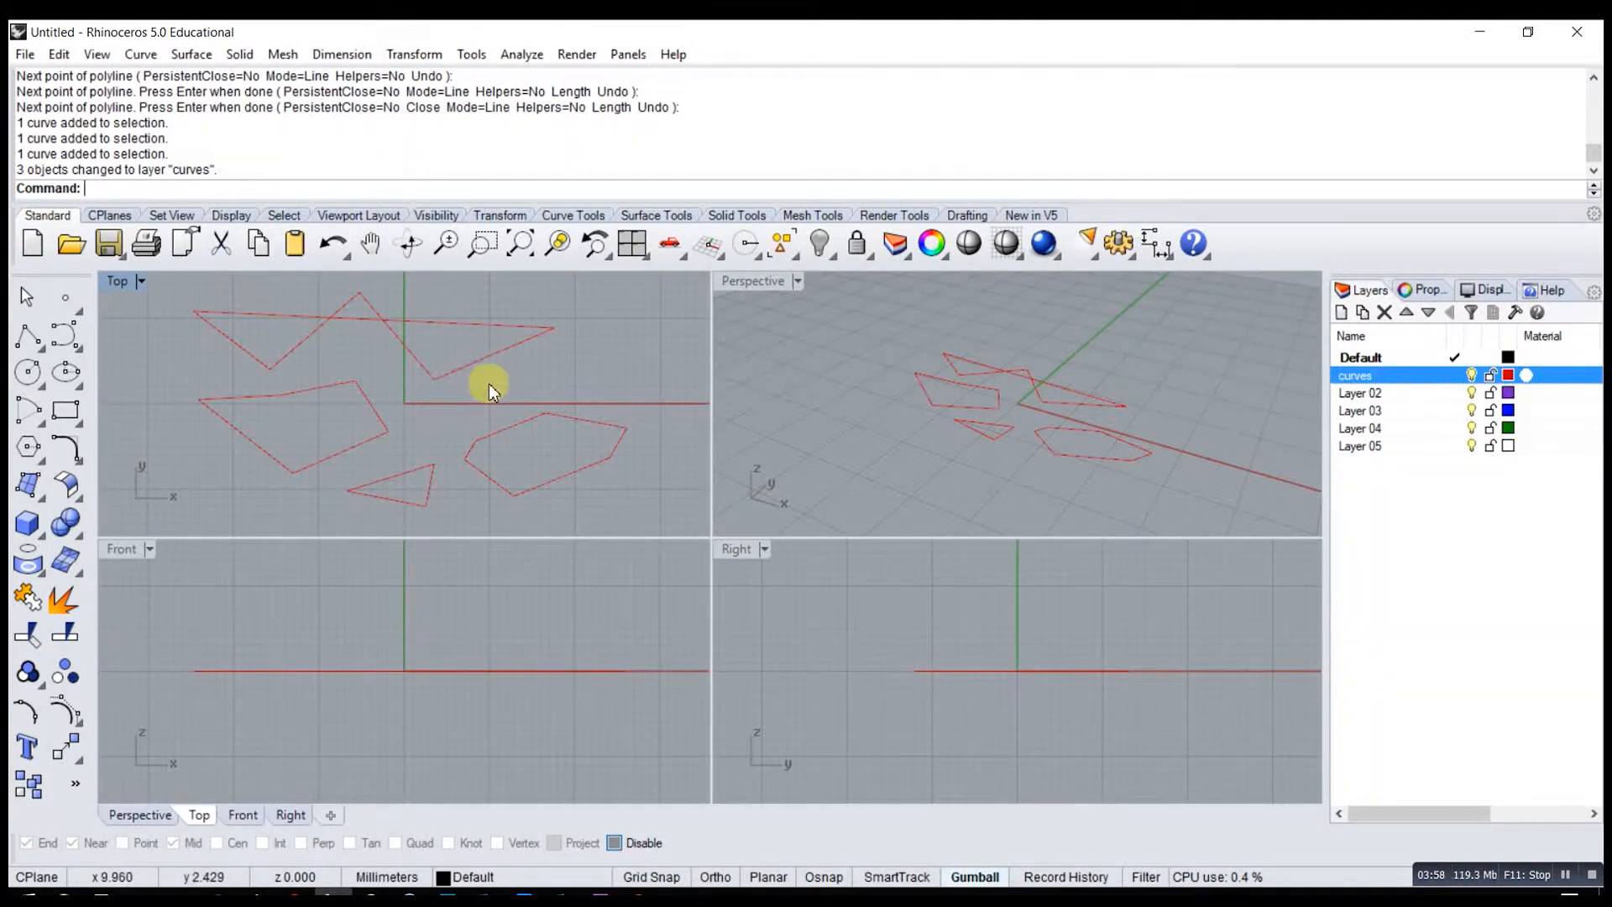
- Toggle the curves layer's visibility off and on several times, ending with the layer turned on
click(1470, 374)
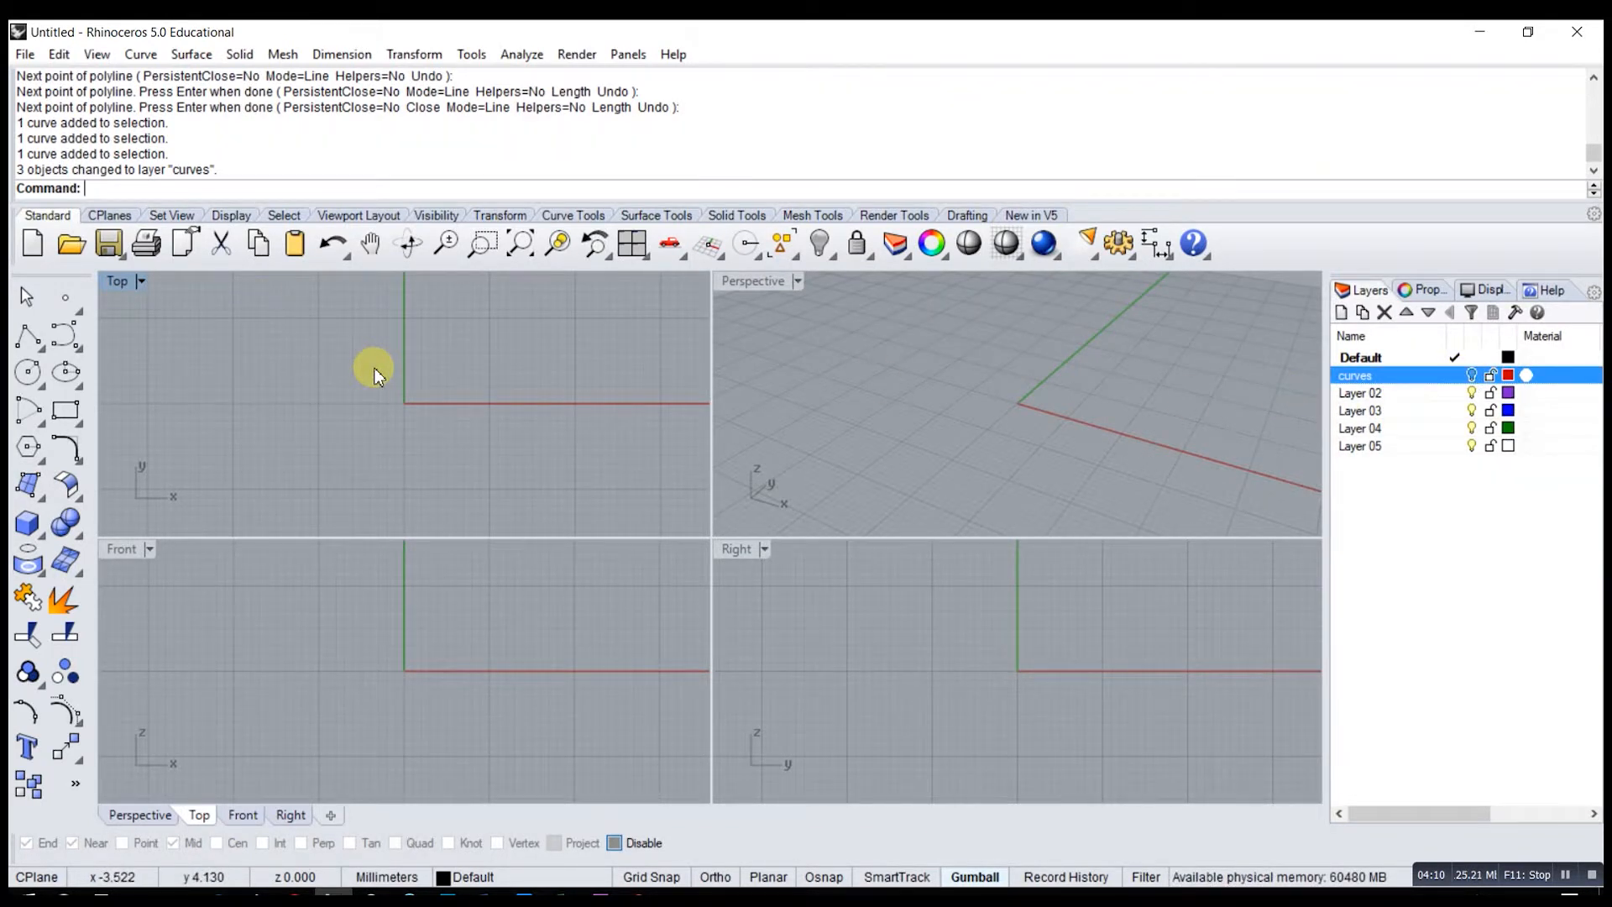
click(1263, 388)
click(1471, 584)
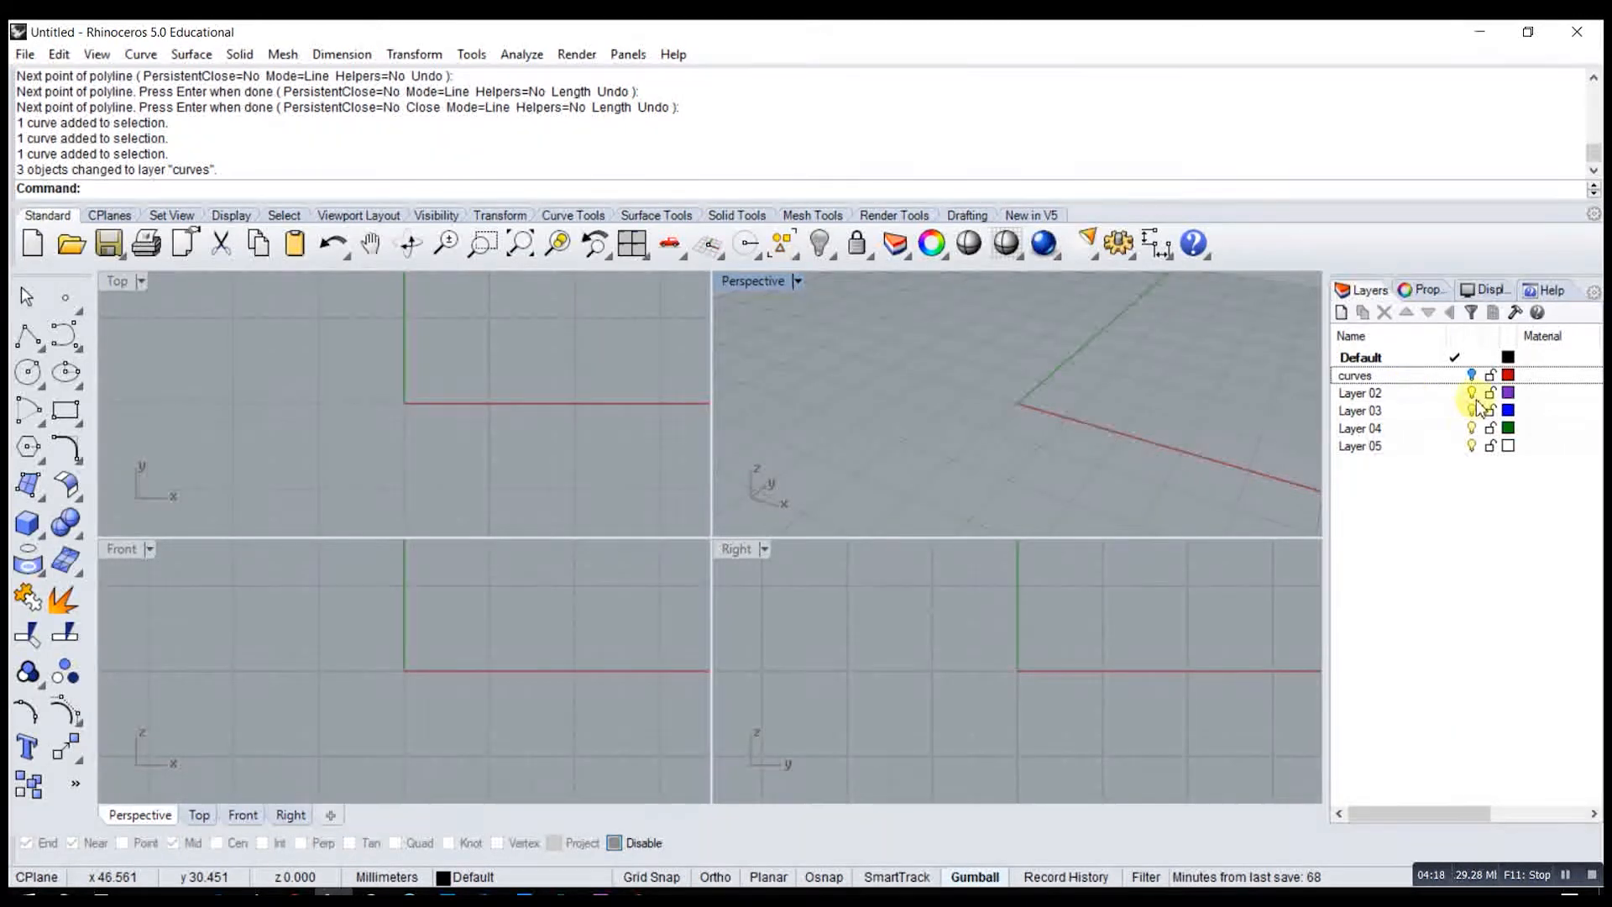
click(1470, 376)
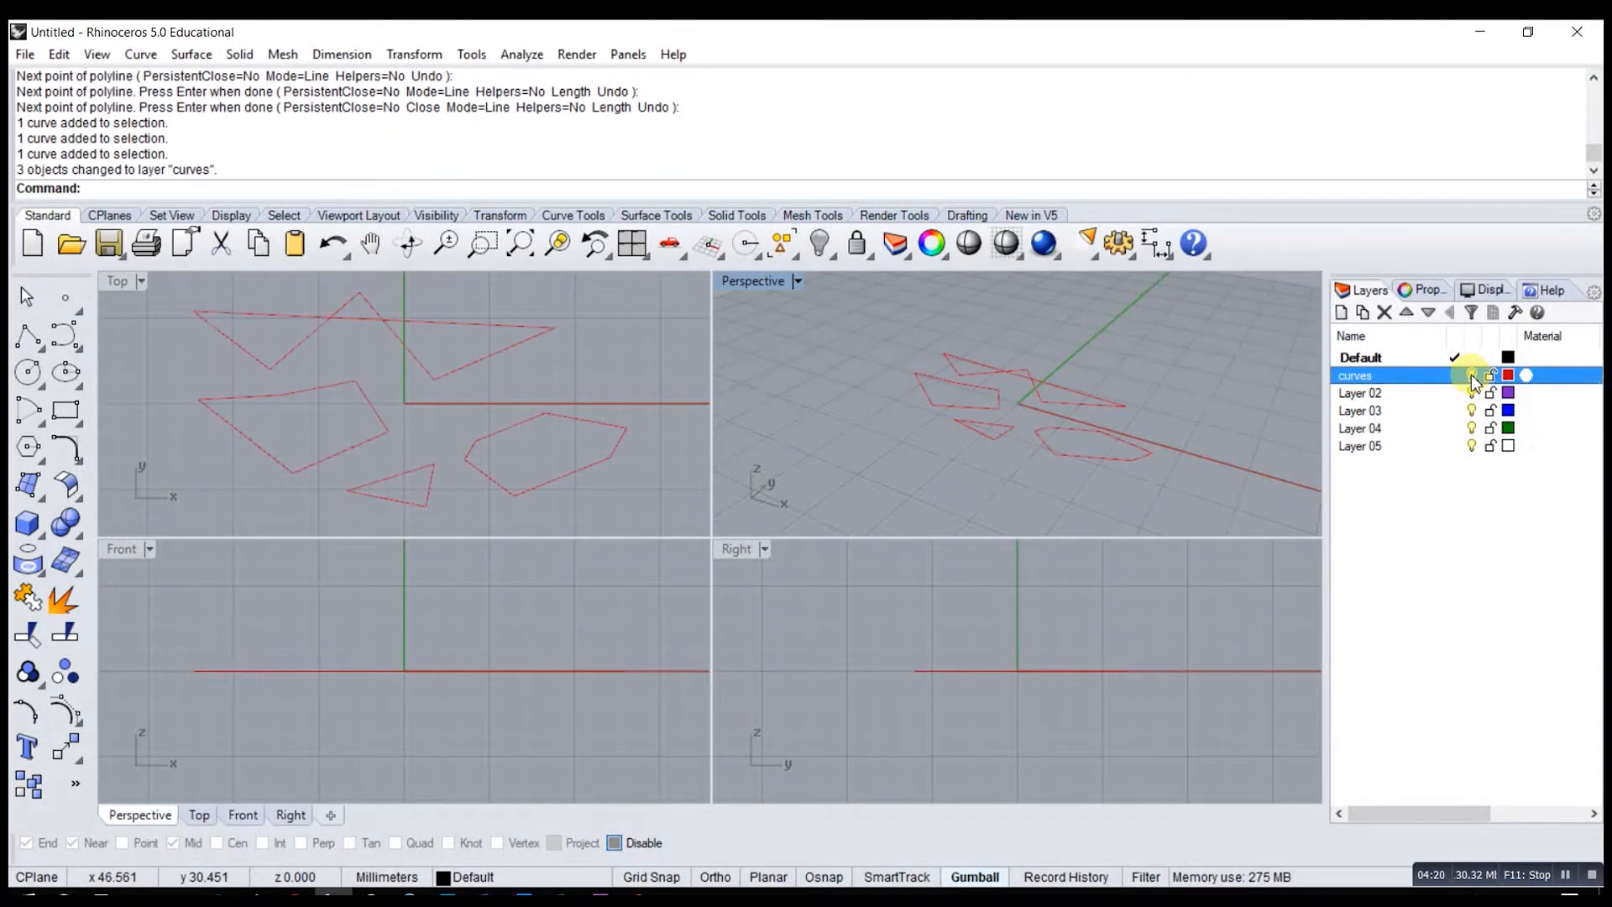
click(1471, 374)
click(1470, 374)
click(1470, 374)
click(1470, 374)
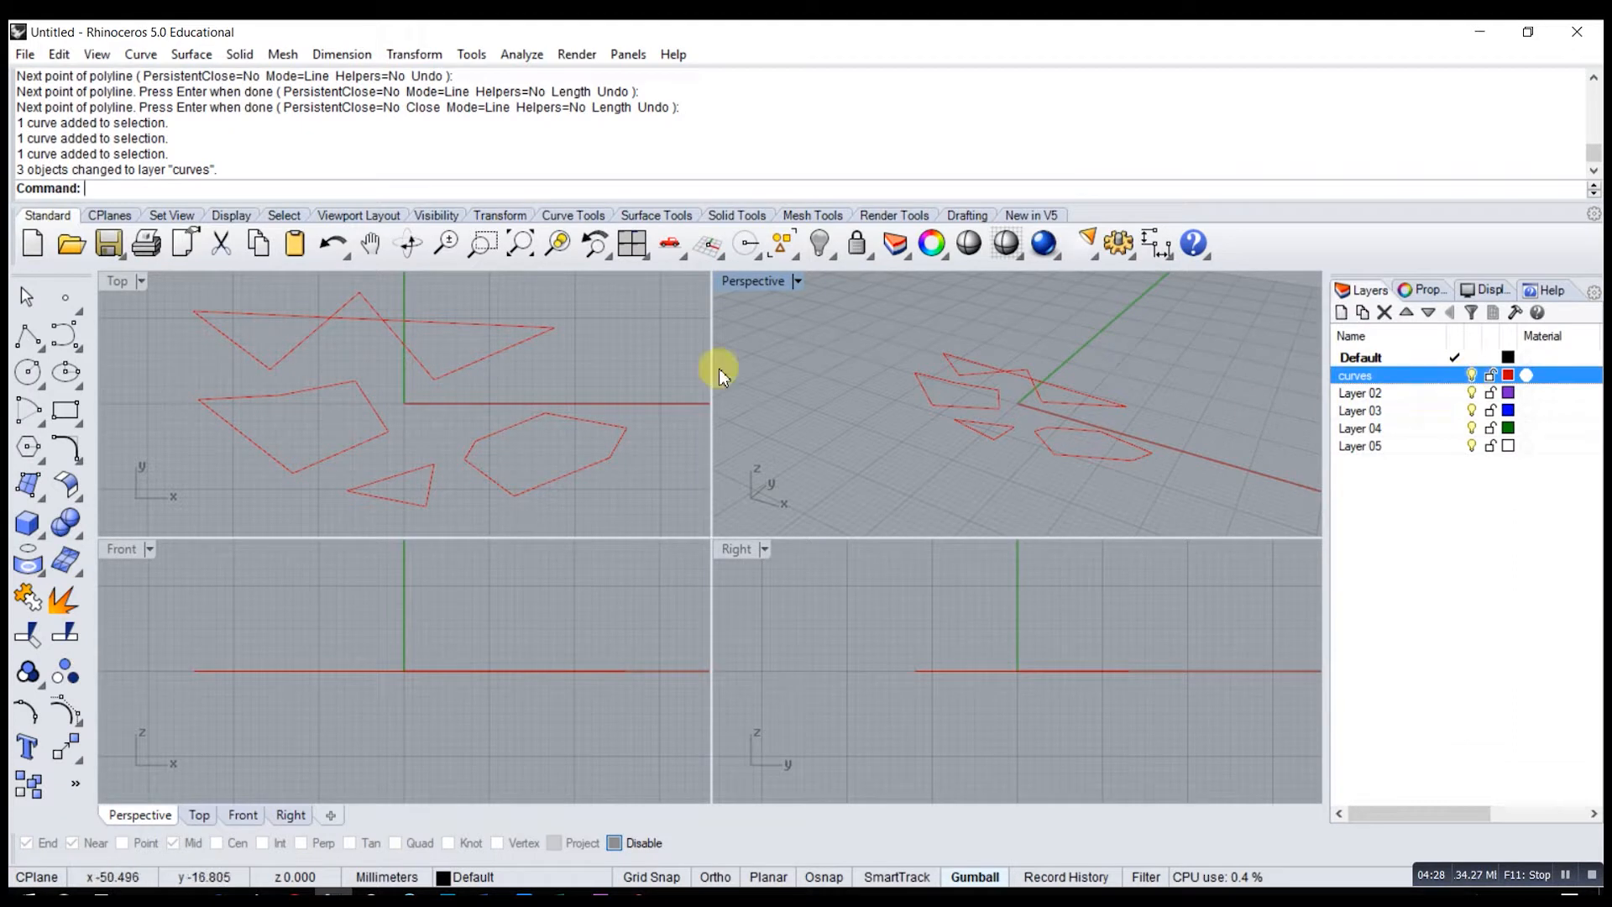
- Delete the zigzag polyline and the small triangle from the Top view
click(520, 344)
key(Delete)
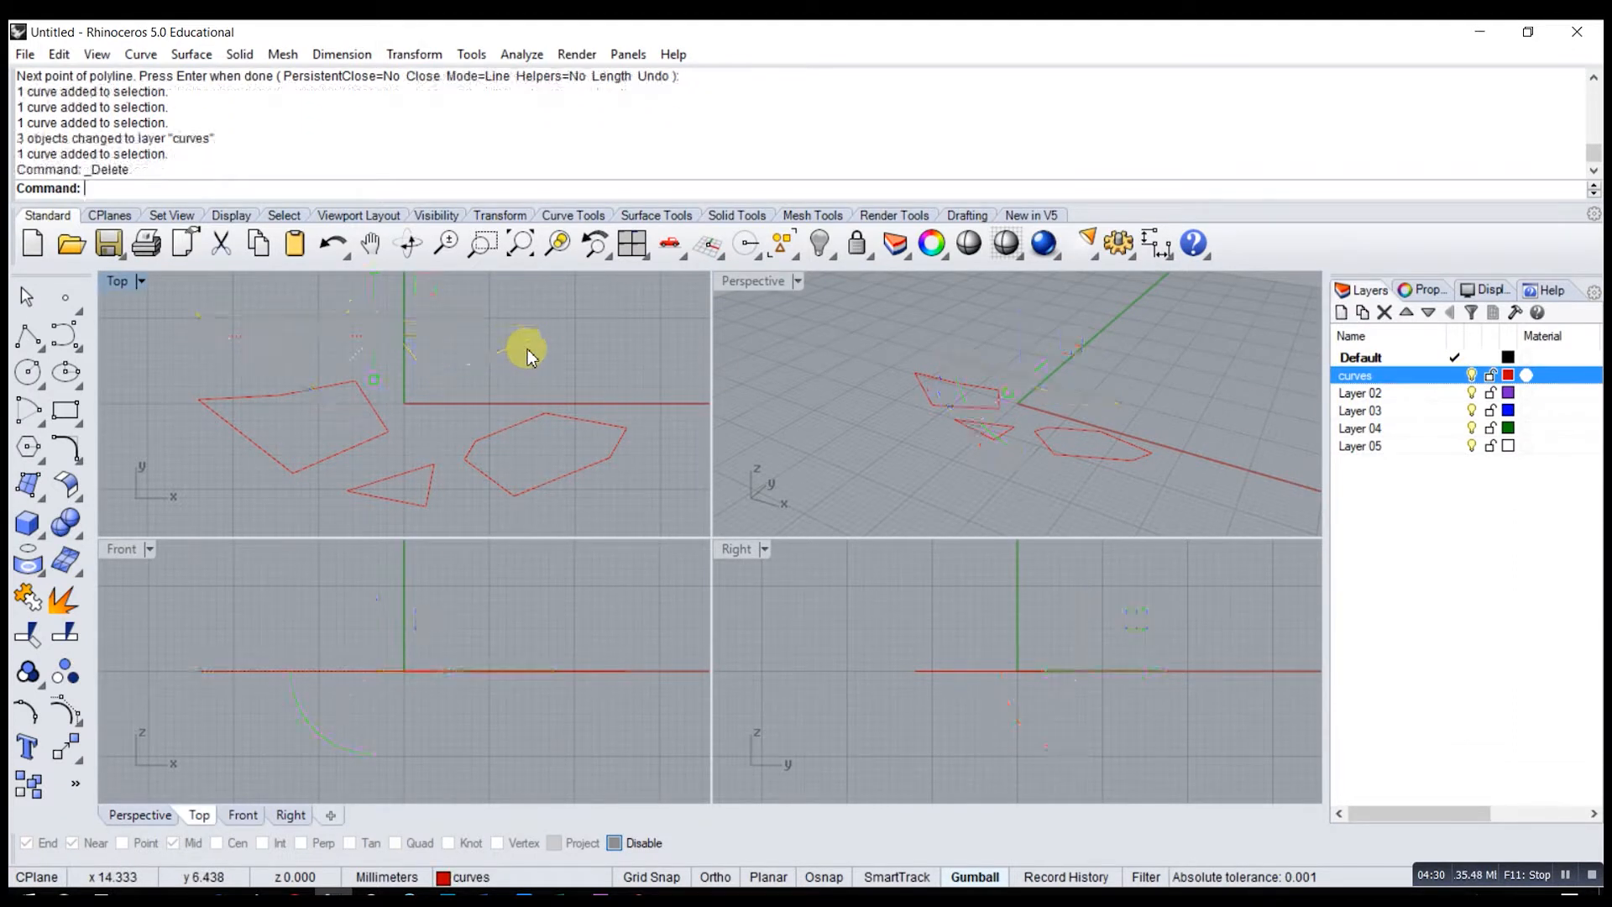
click(431, 479)
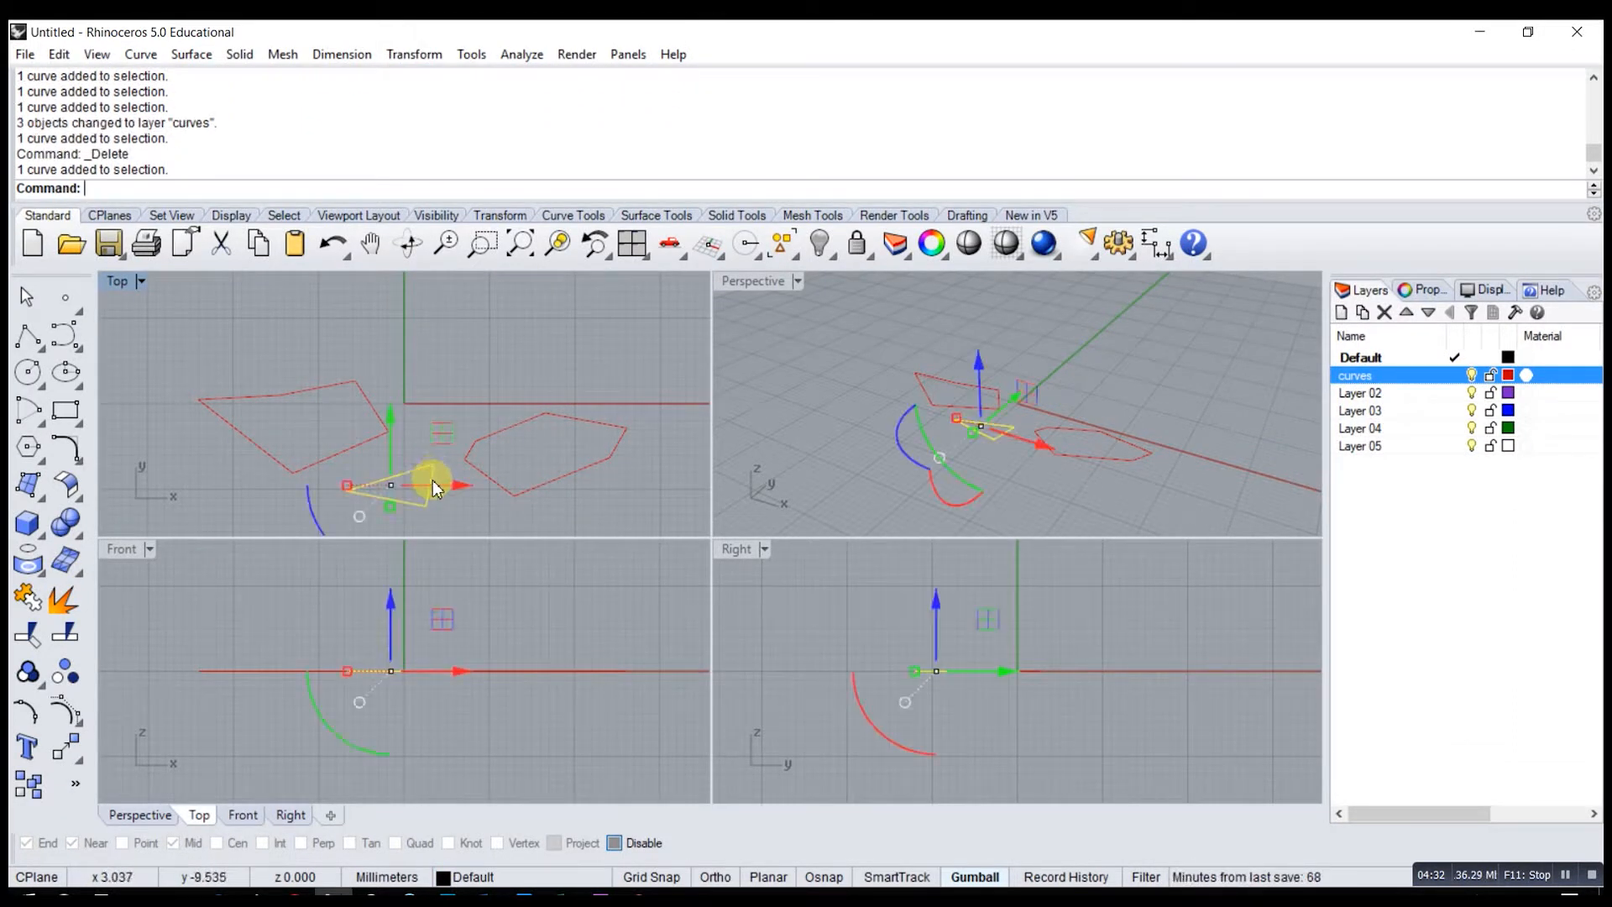
key(Delete)
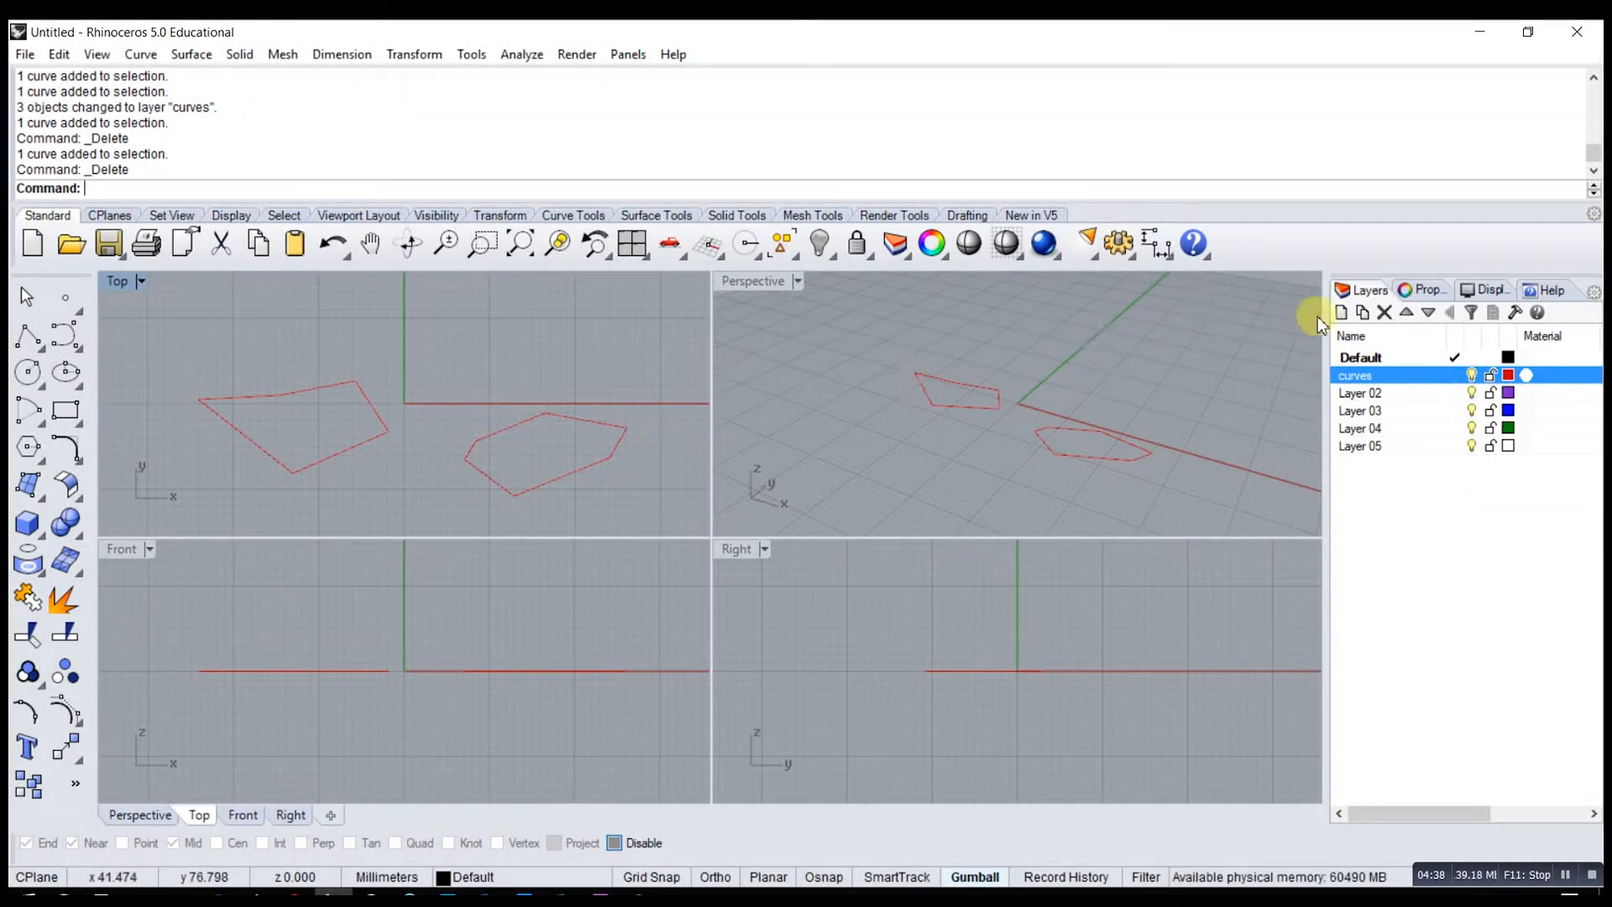
- Turn off the curves layer and select the Default layer in the layer list
click(1470, 376)
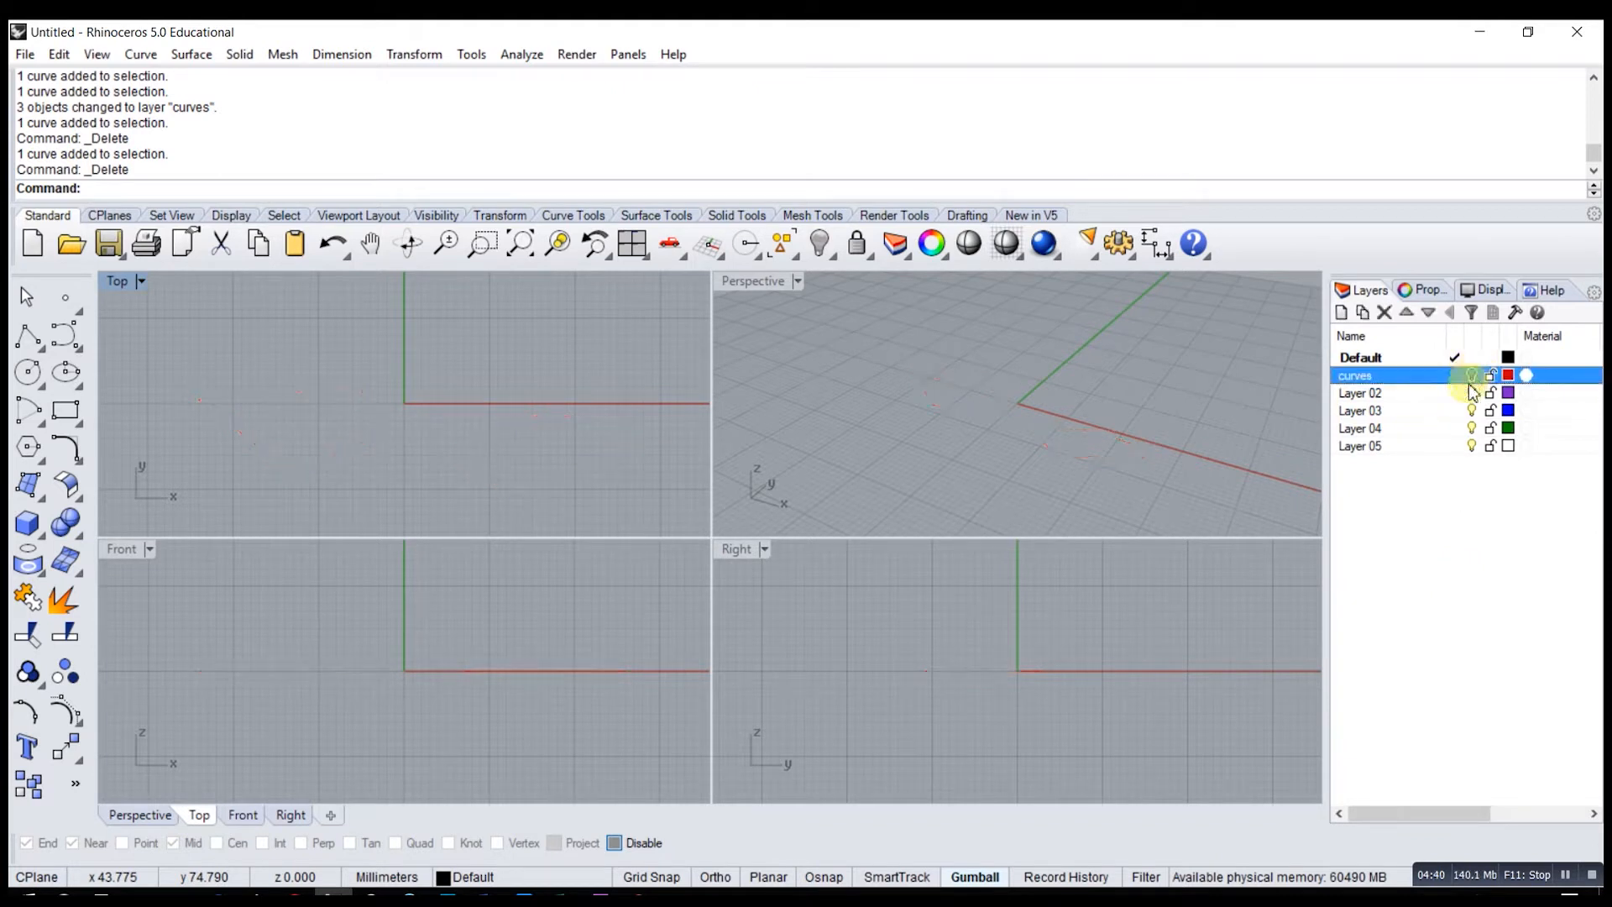
click(1438, 539)
click(1367, 359)
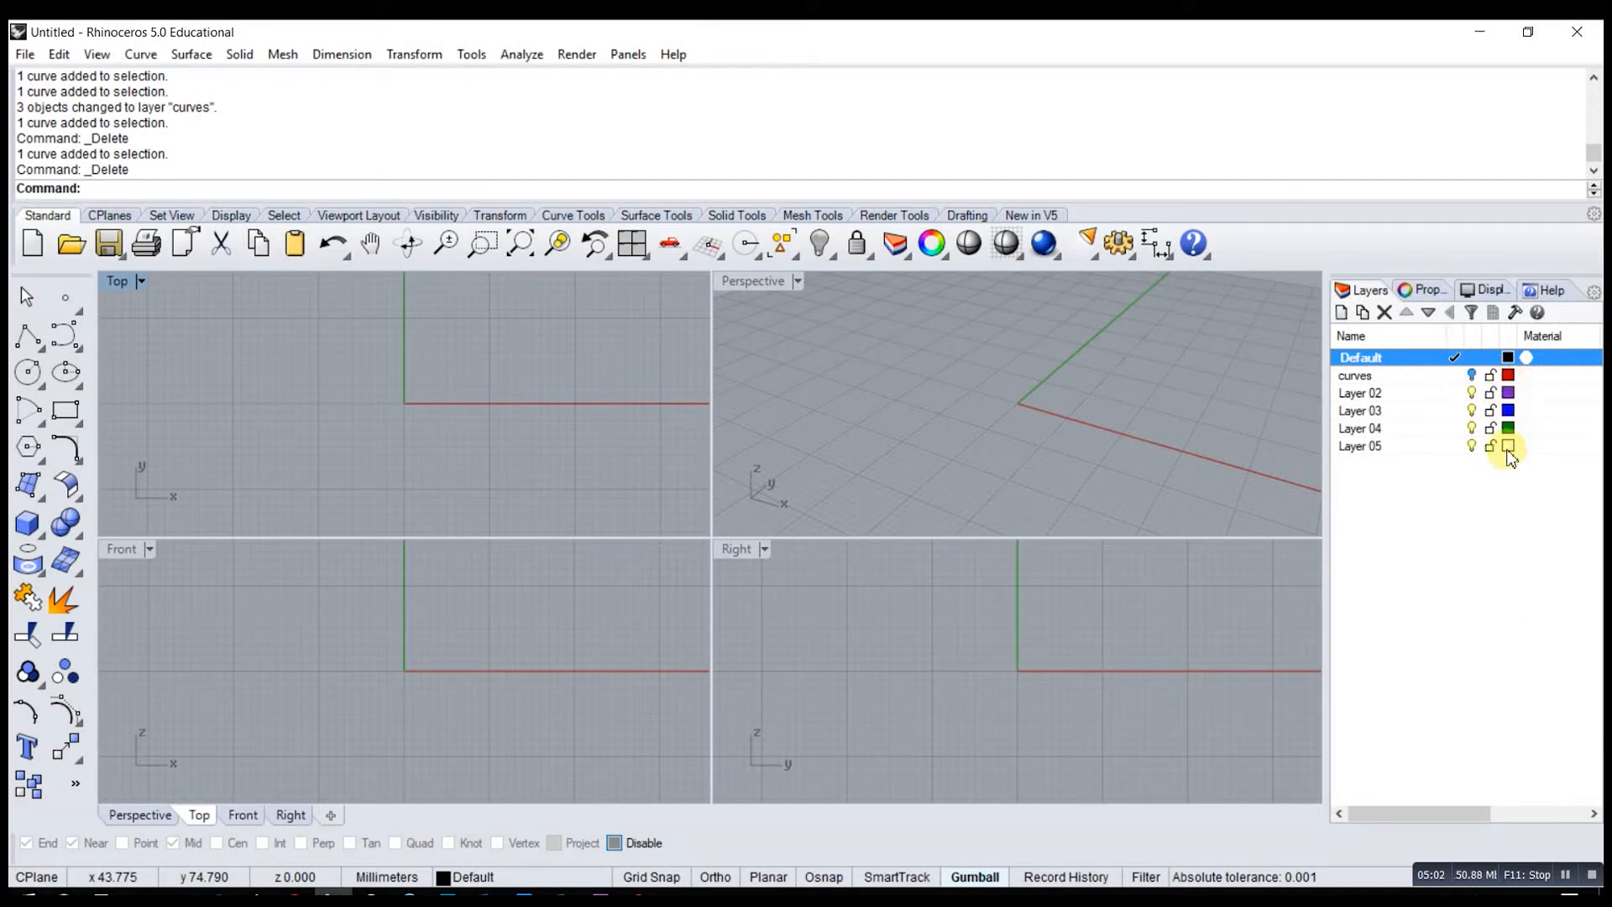
- Set the hidden curves layer as the current layer
click(1348, 380)
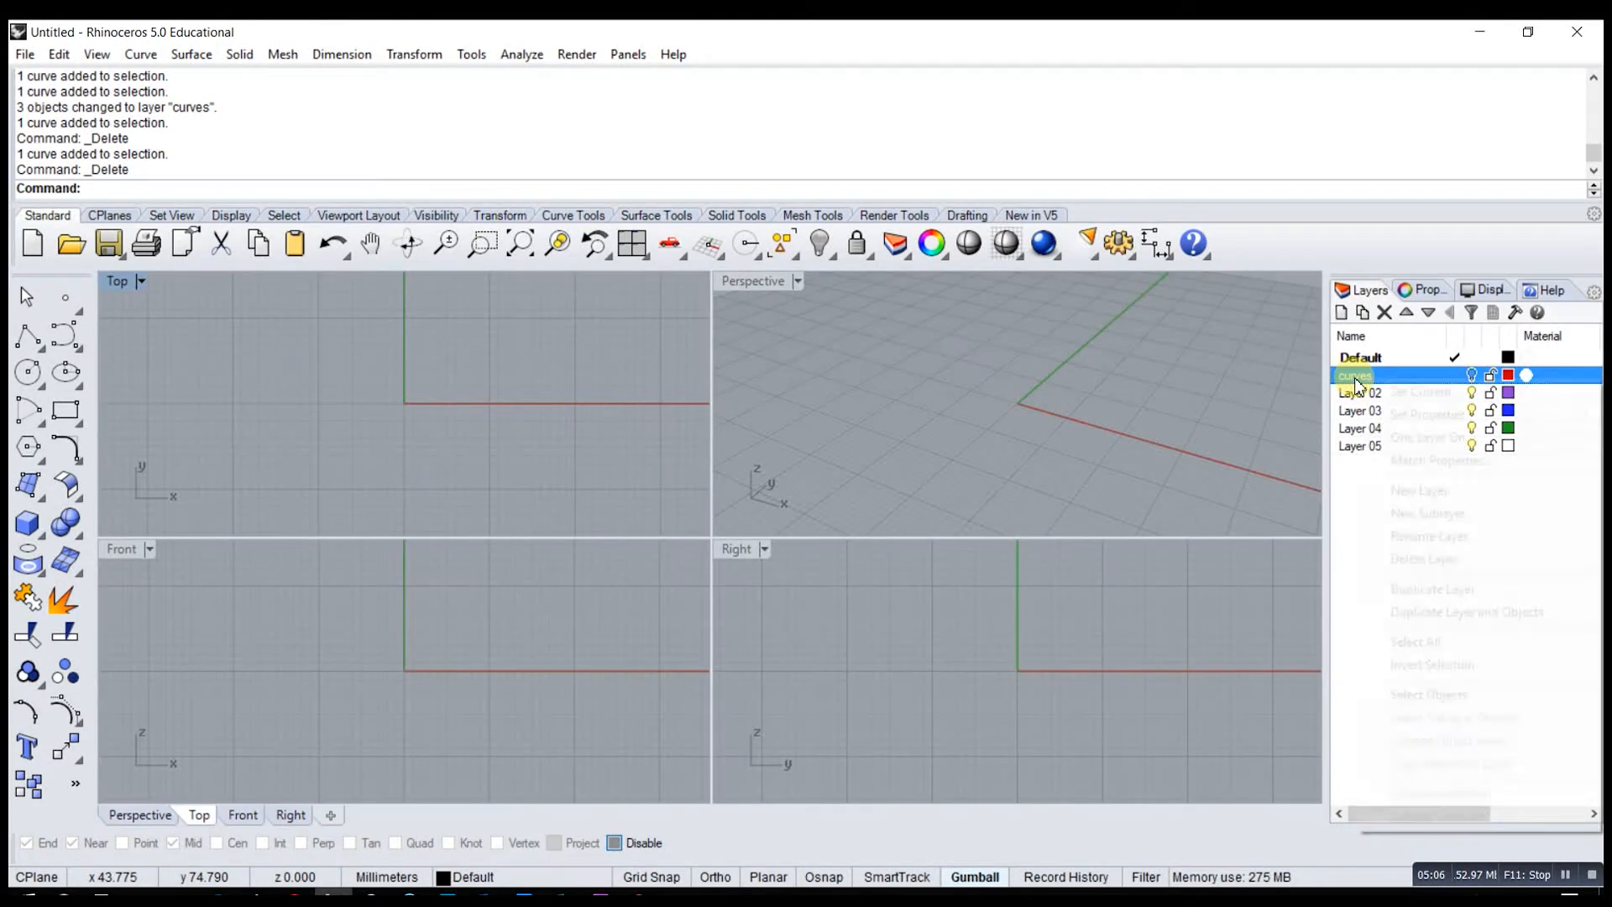
right_click(1354, 379)
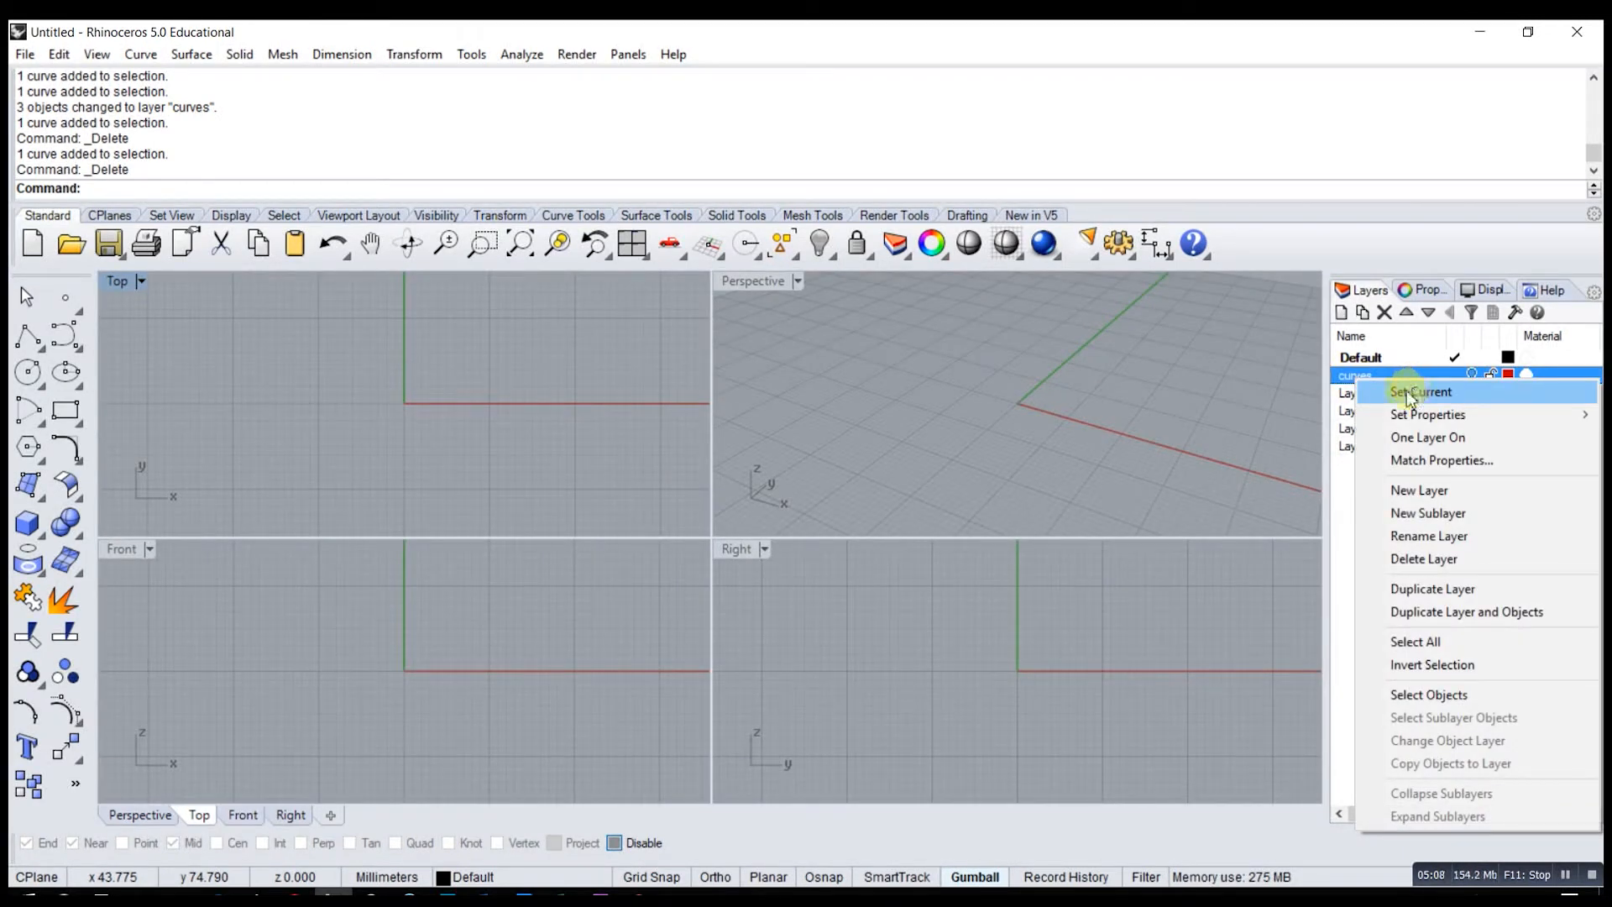
click(1397, 393)
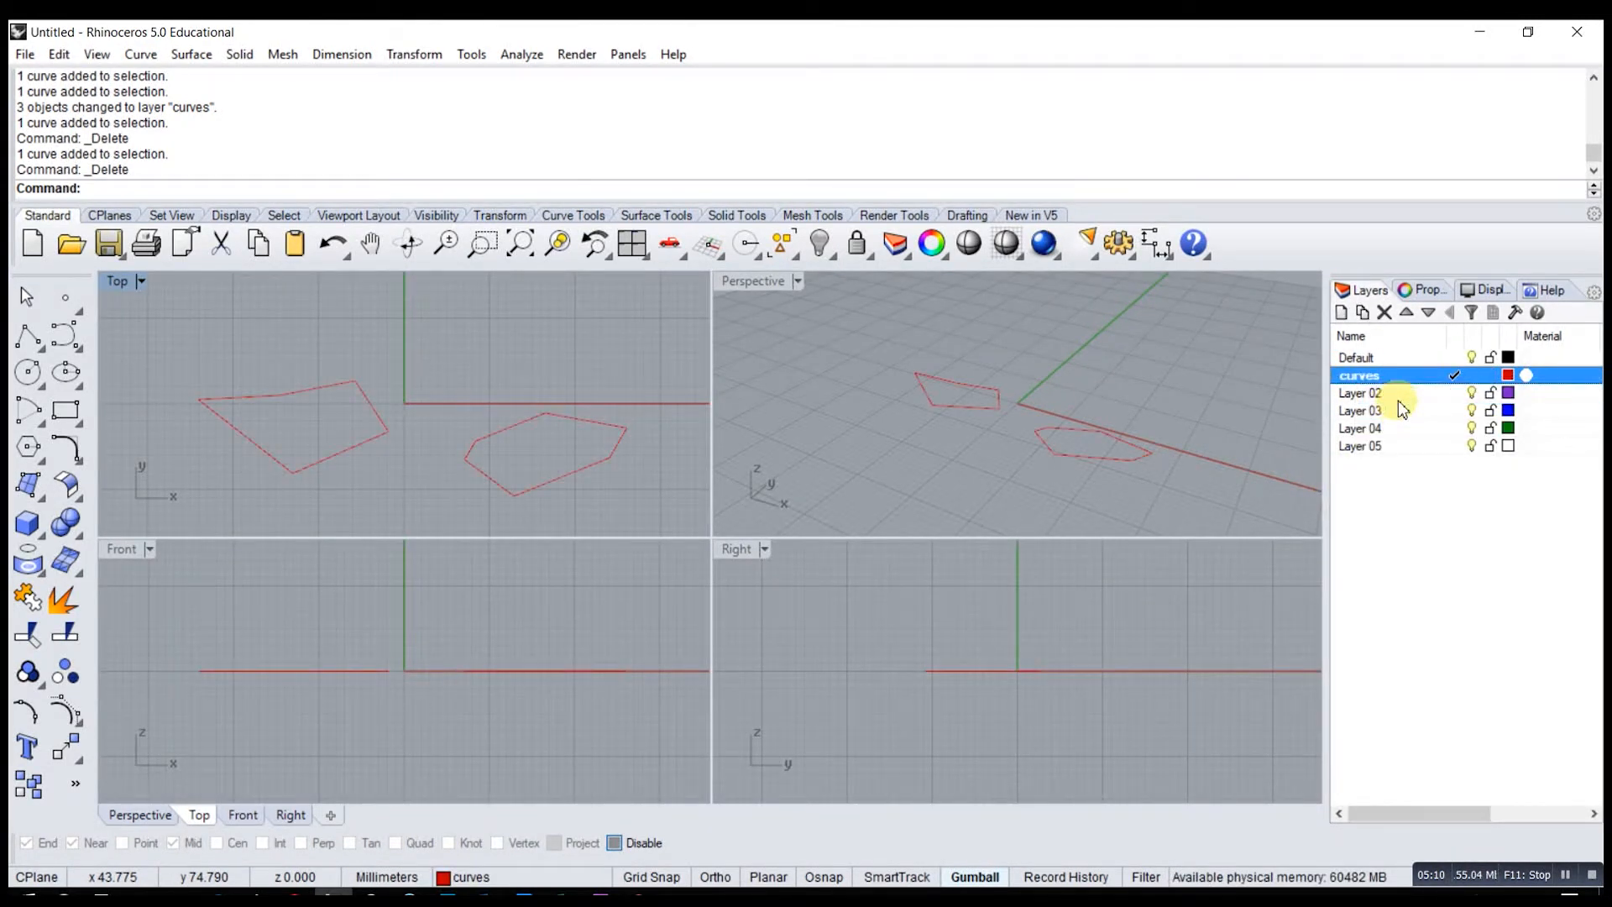
- Make the Default layer the current layer again
click(1394, 357)
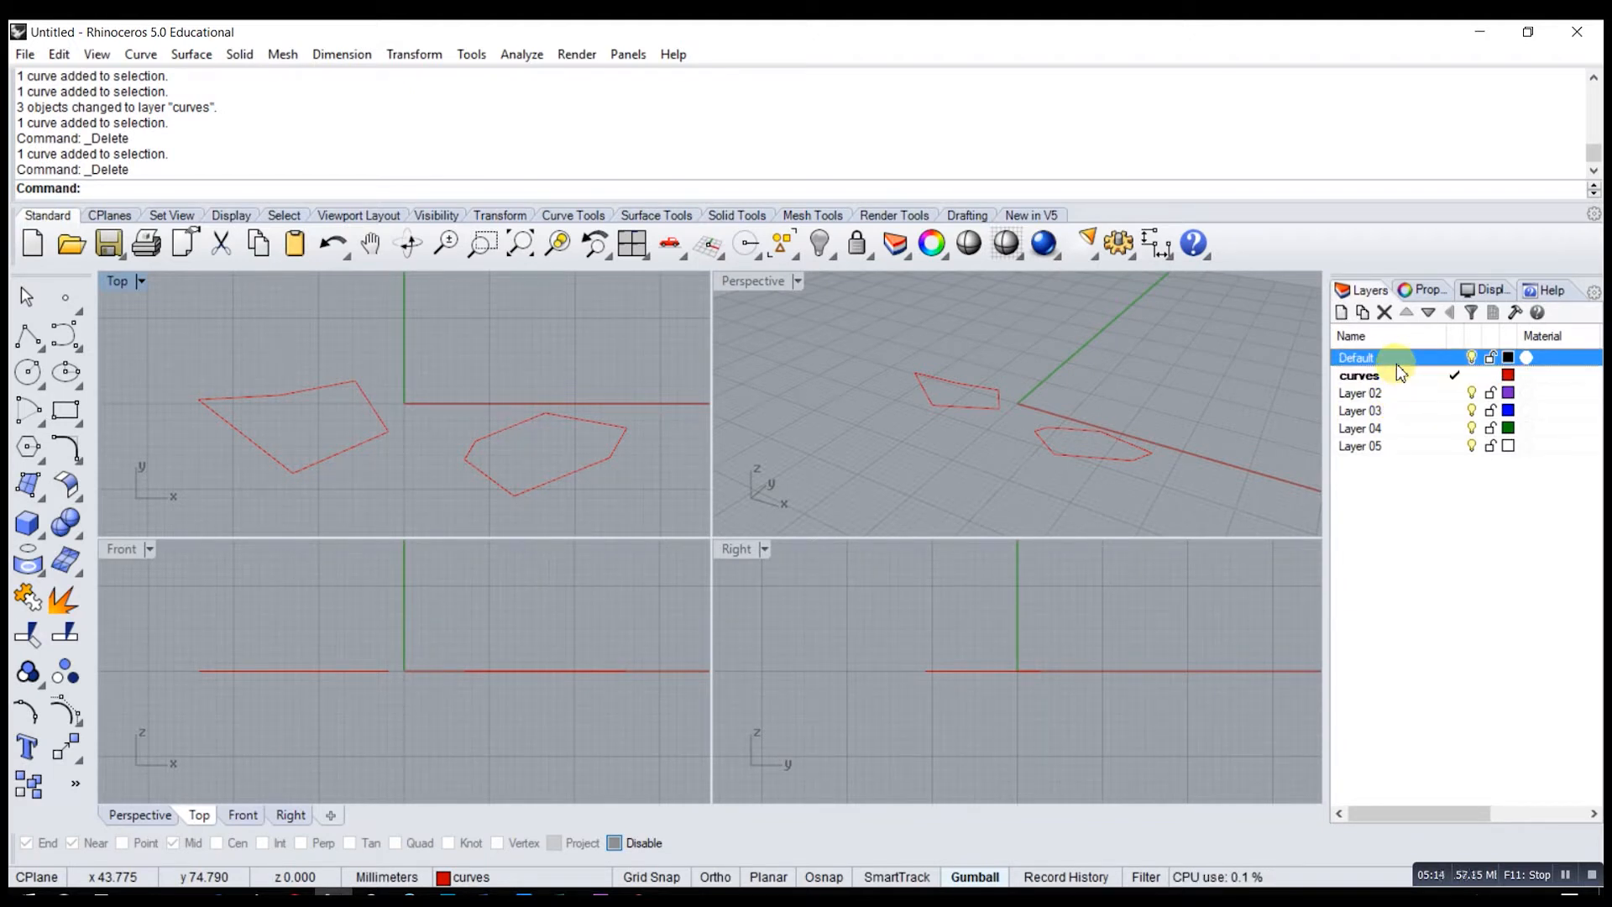
right_click(1390, 359)
click(1427, 365)
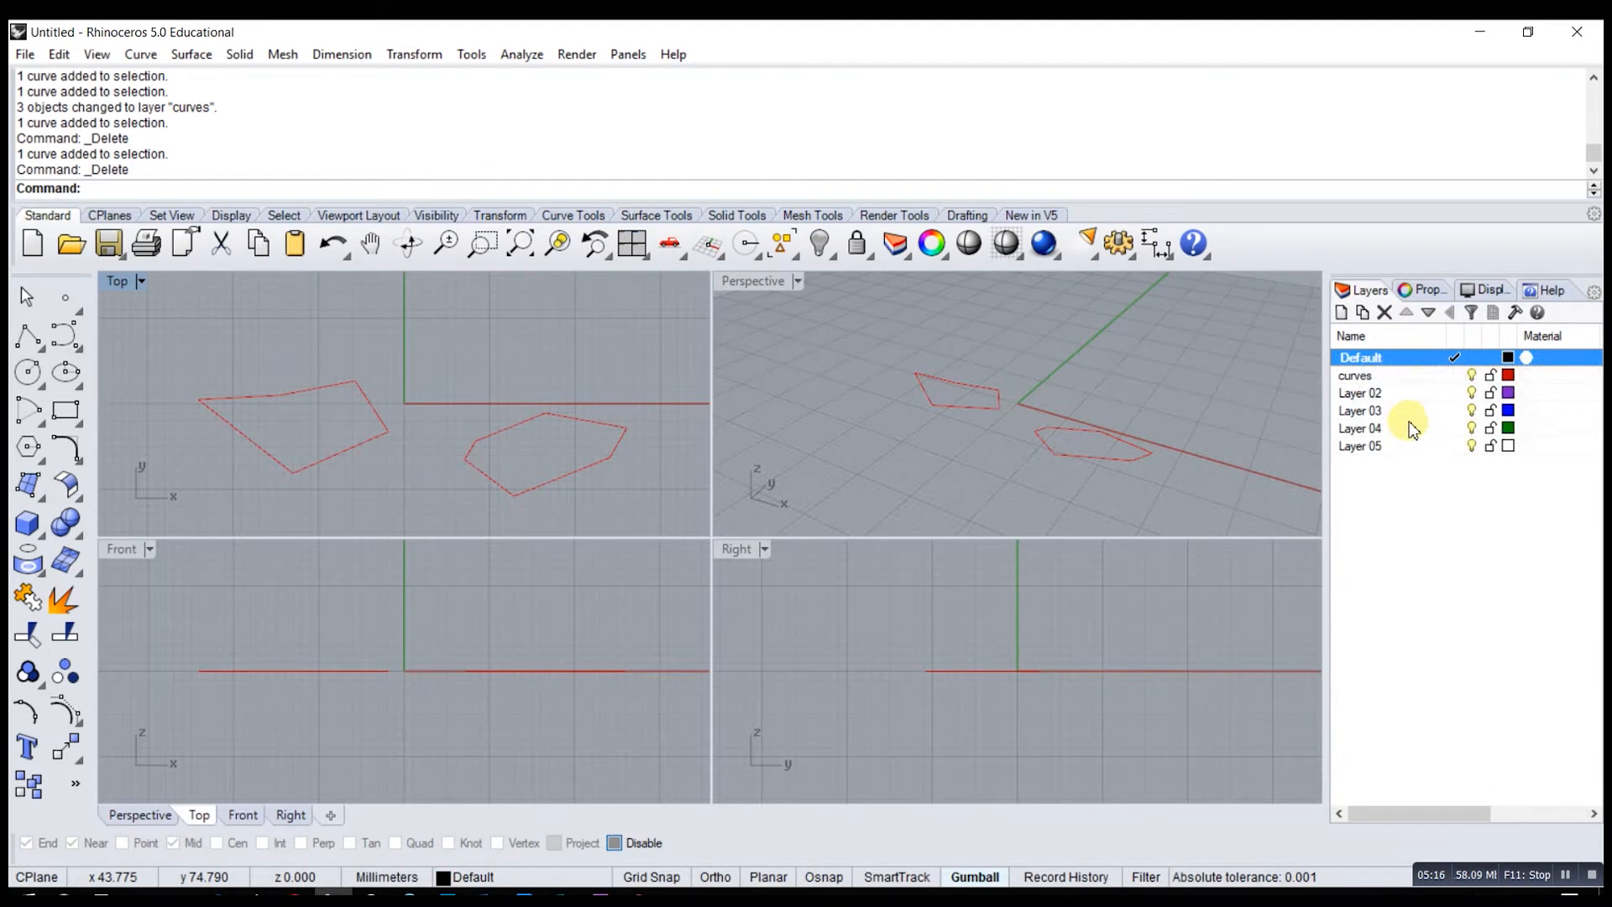
- Turn off the curves layer, toggle its visibility to compare, leave it off and select the Default layer
click(1250, 415)
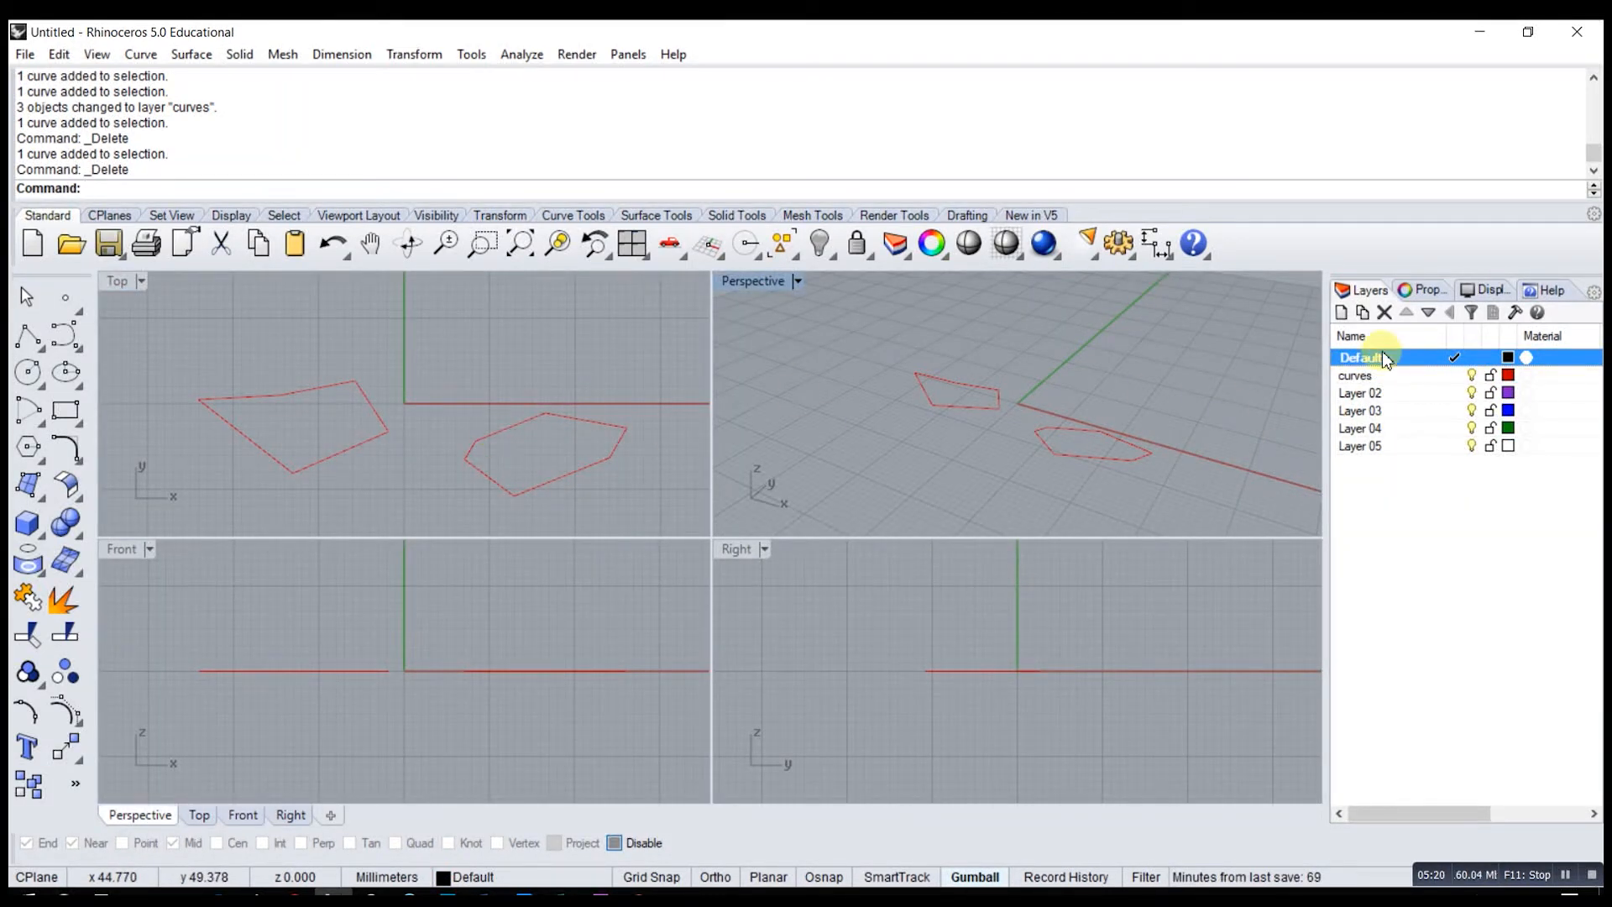
click(1471, 374)
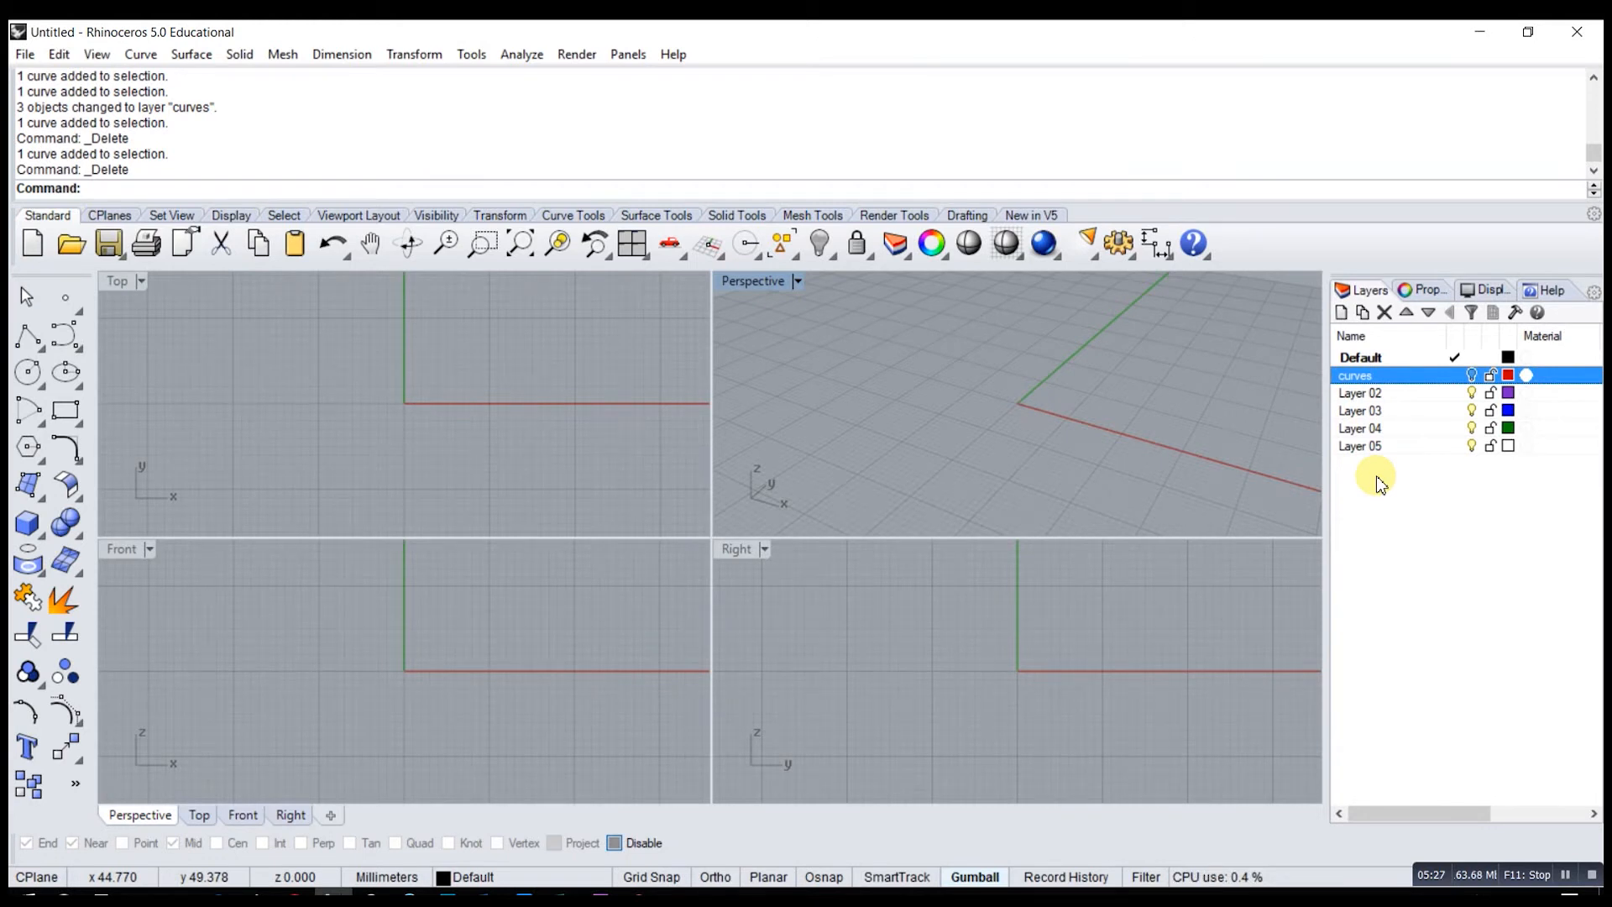
click(1369, 360)
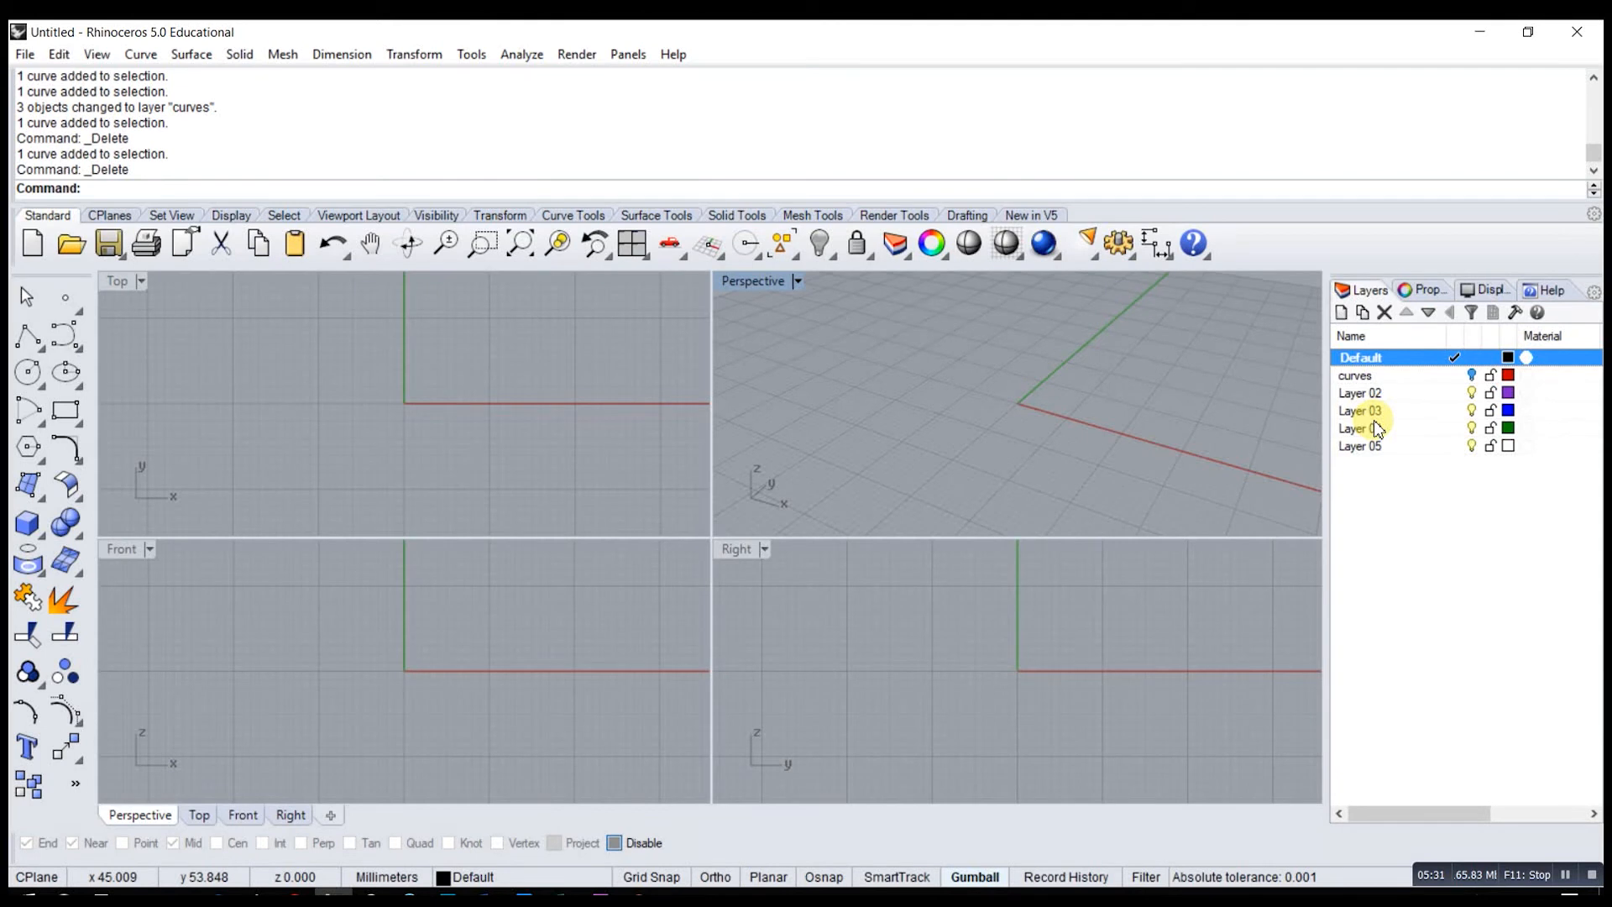
click(1471, 374)
click(1471, 374)
click(1470, 373)
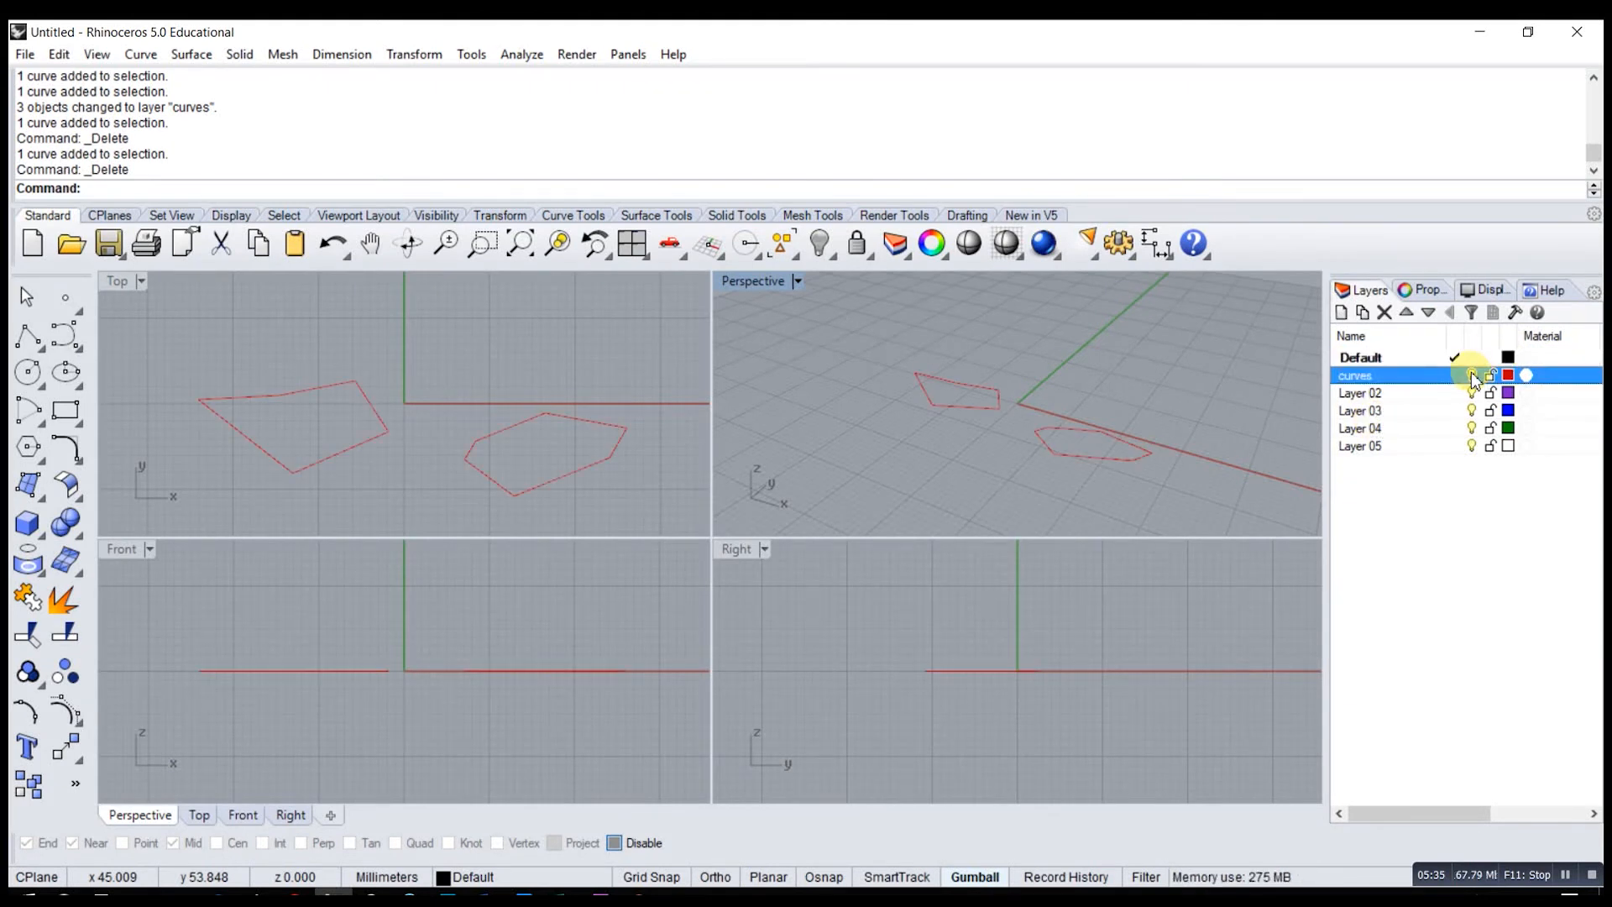
click(1470, 374)
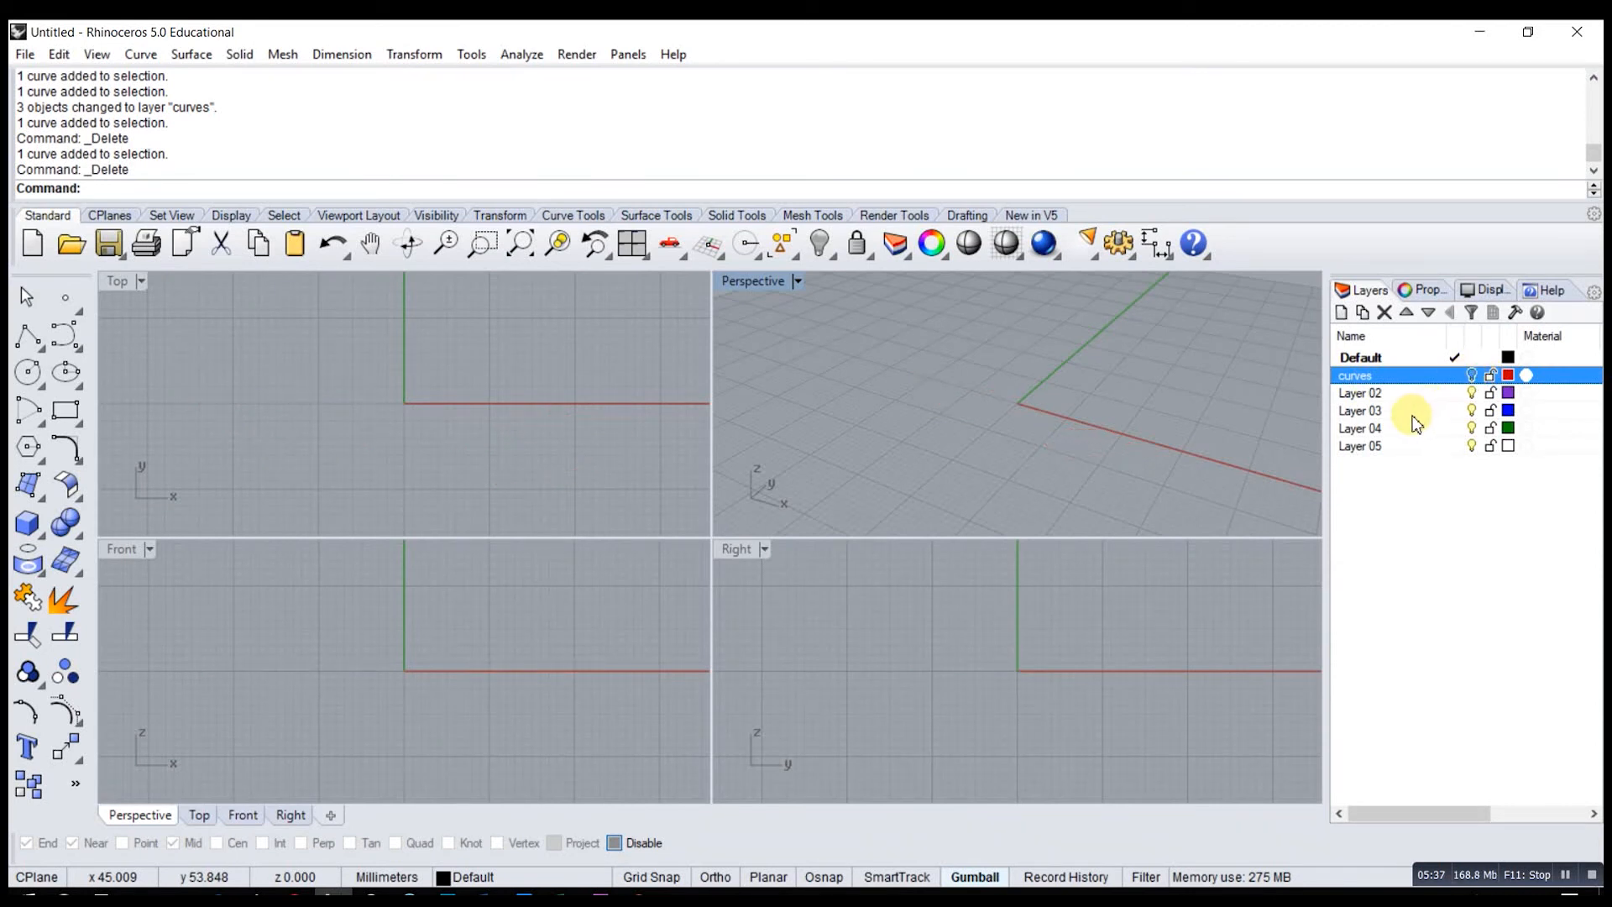
click(1375, 363)
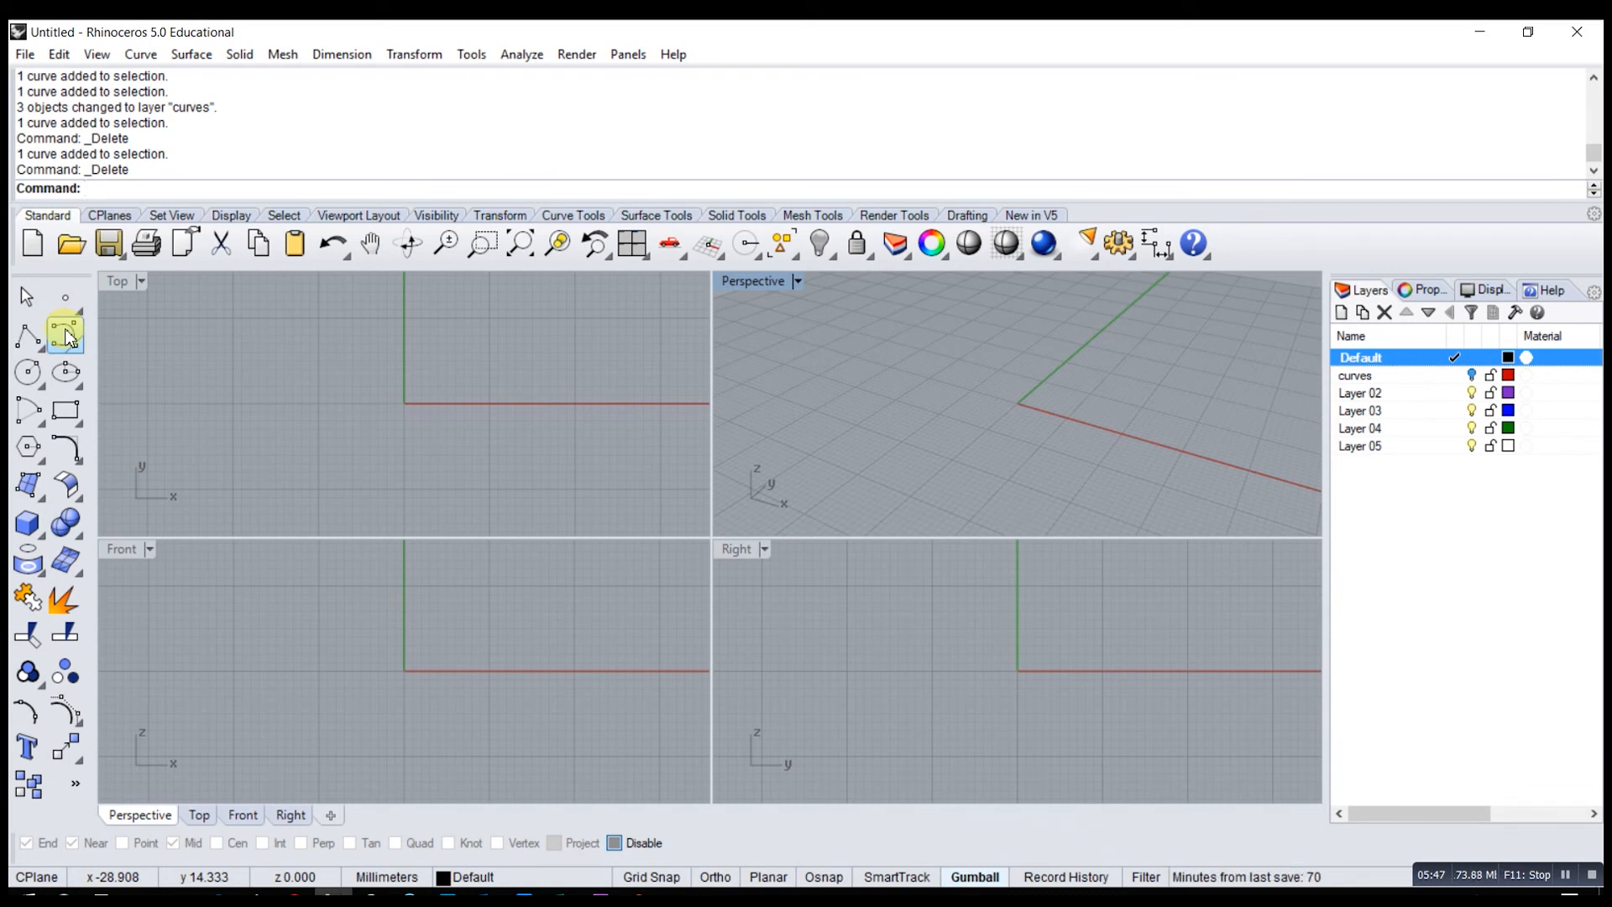
click(68, 335)
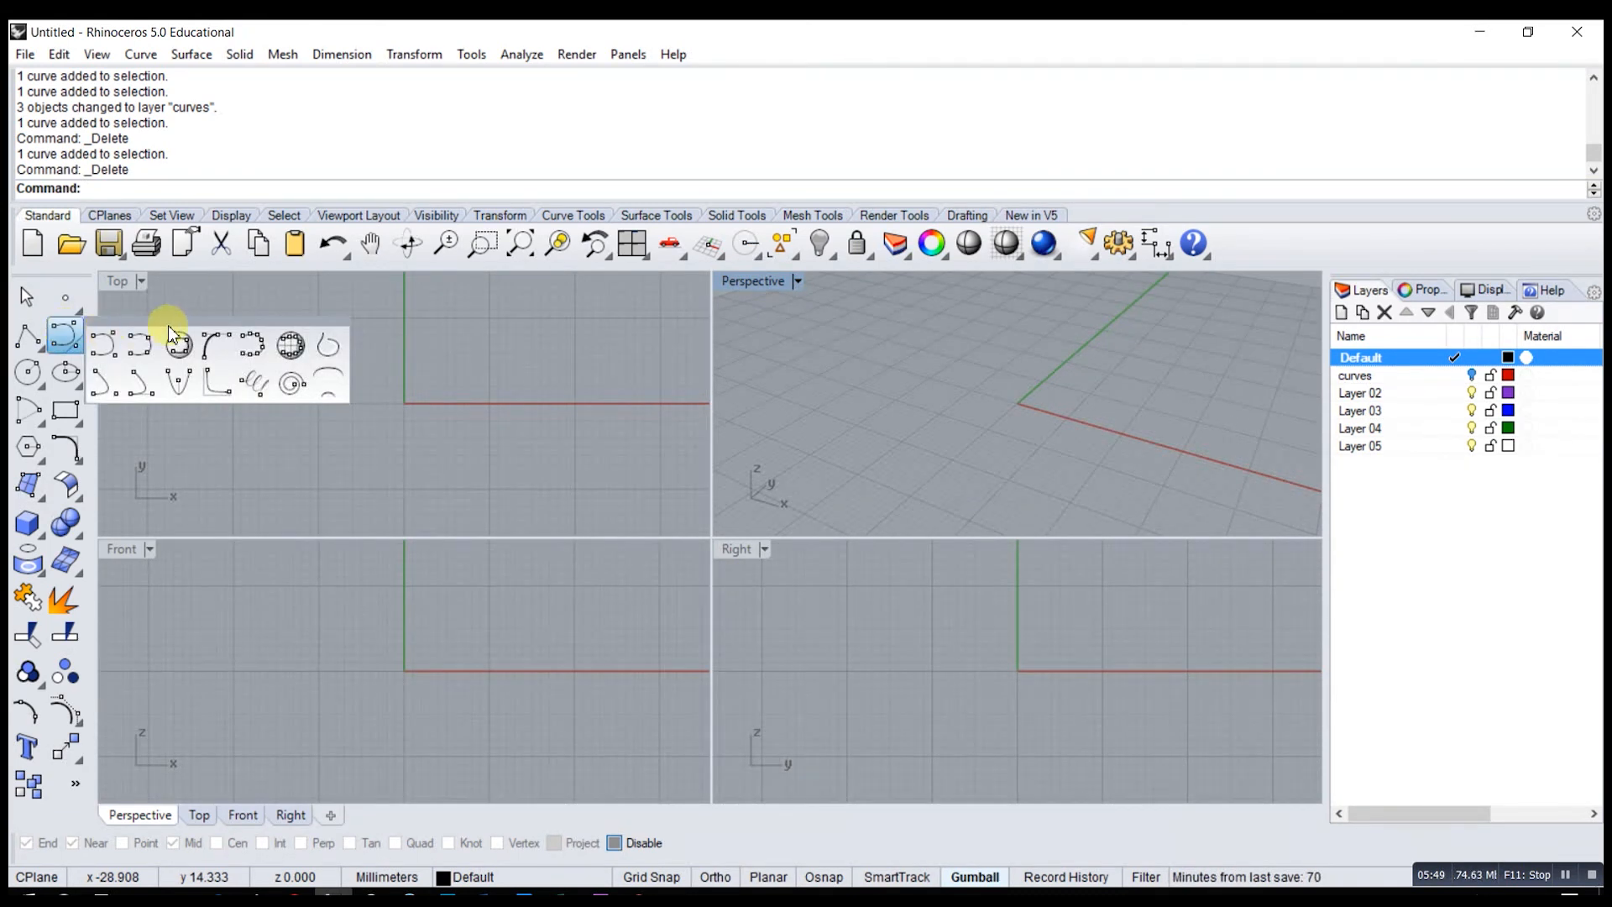
drag(168, 325, 294, 336)
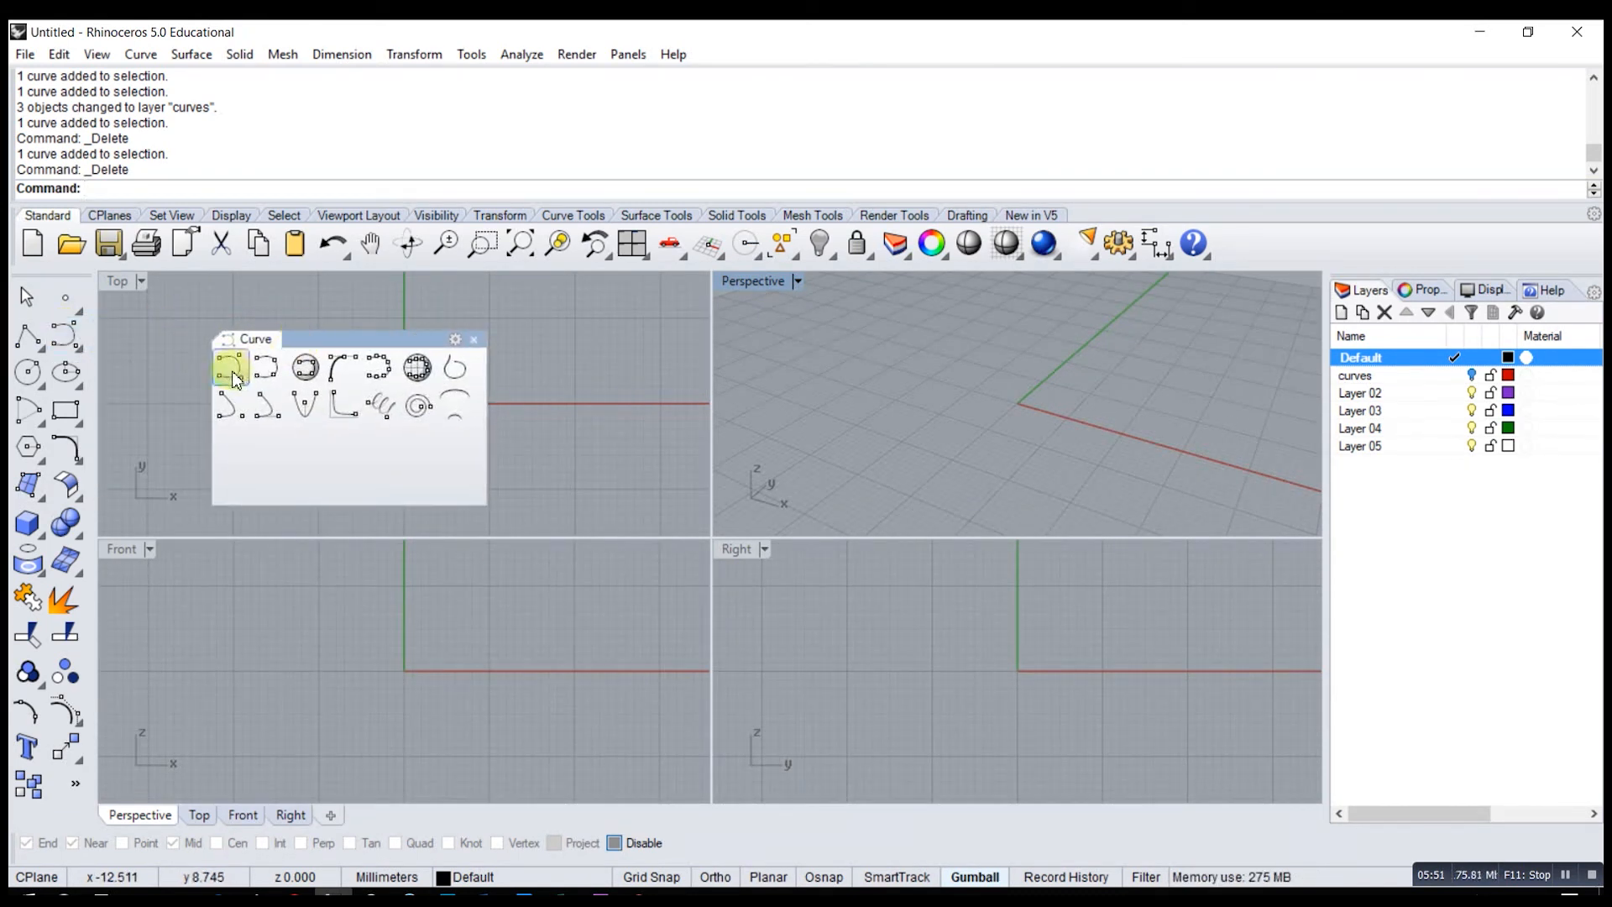
click(473, 339)
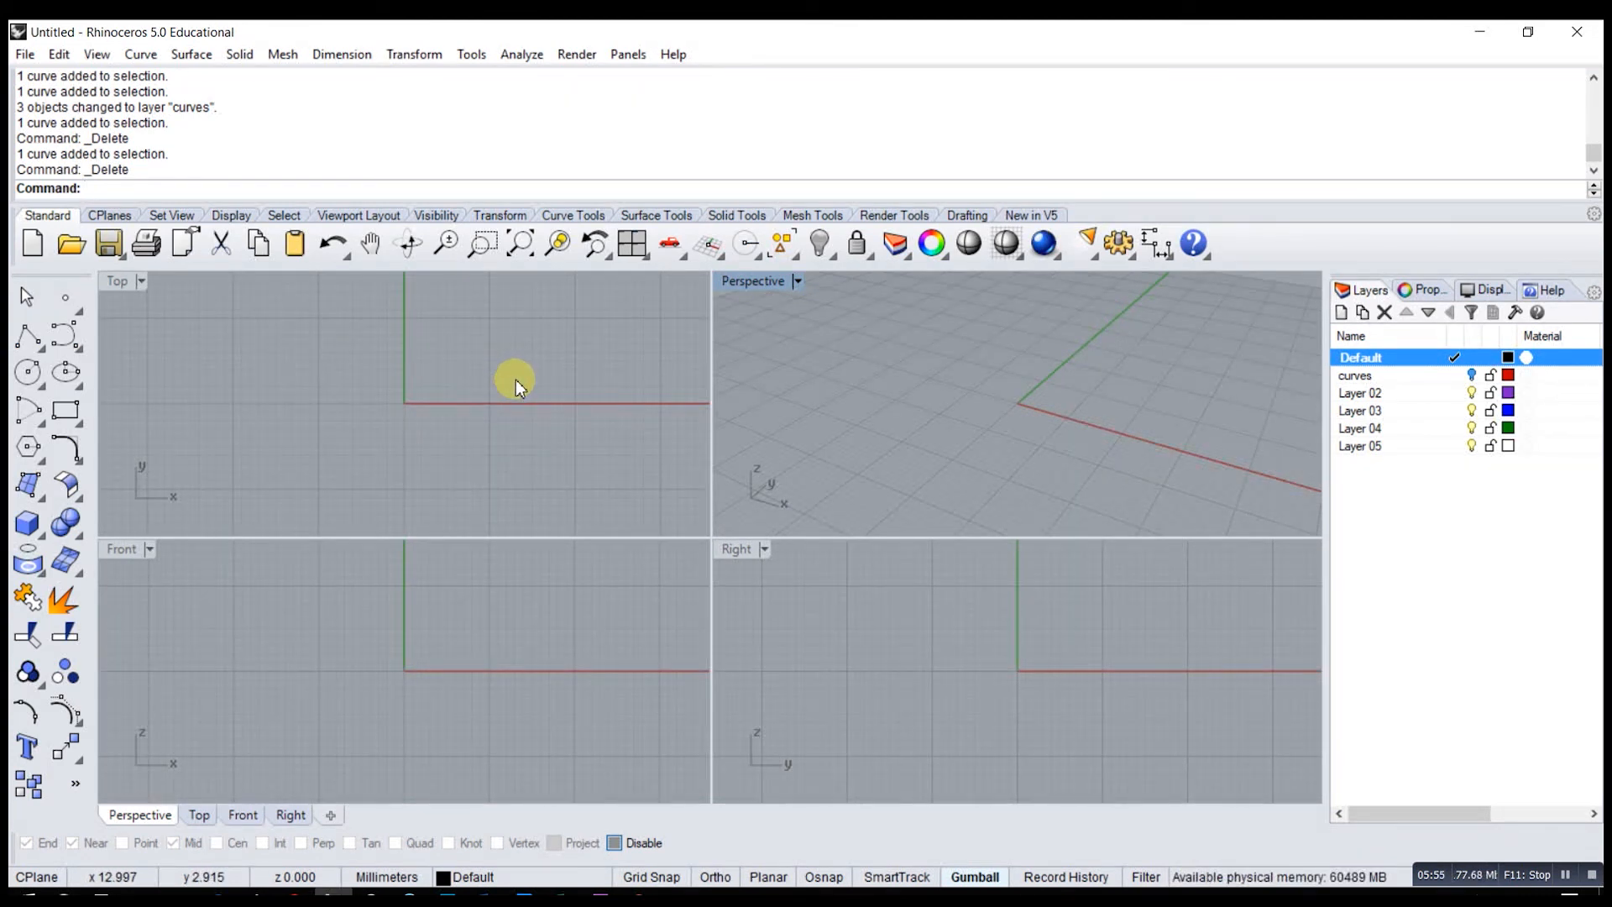